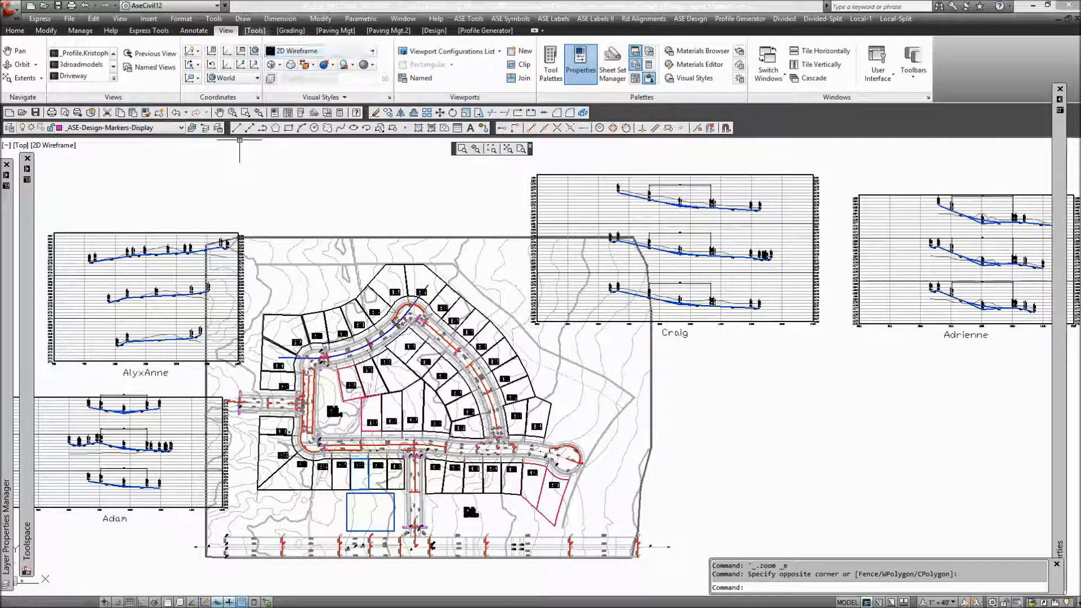
# Step: Set the Kristopher alignment, the east-west street ending in the cul-de-sac, as the current alignment and view it
pyautogui.click(335, 31)
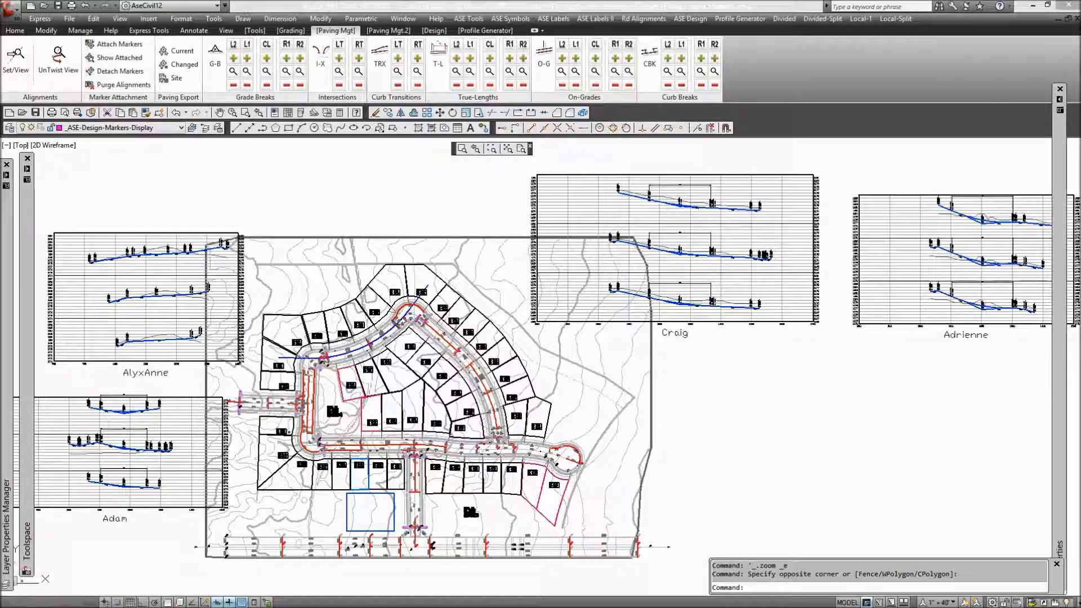
pyautogui.click(16, 58)
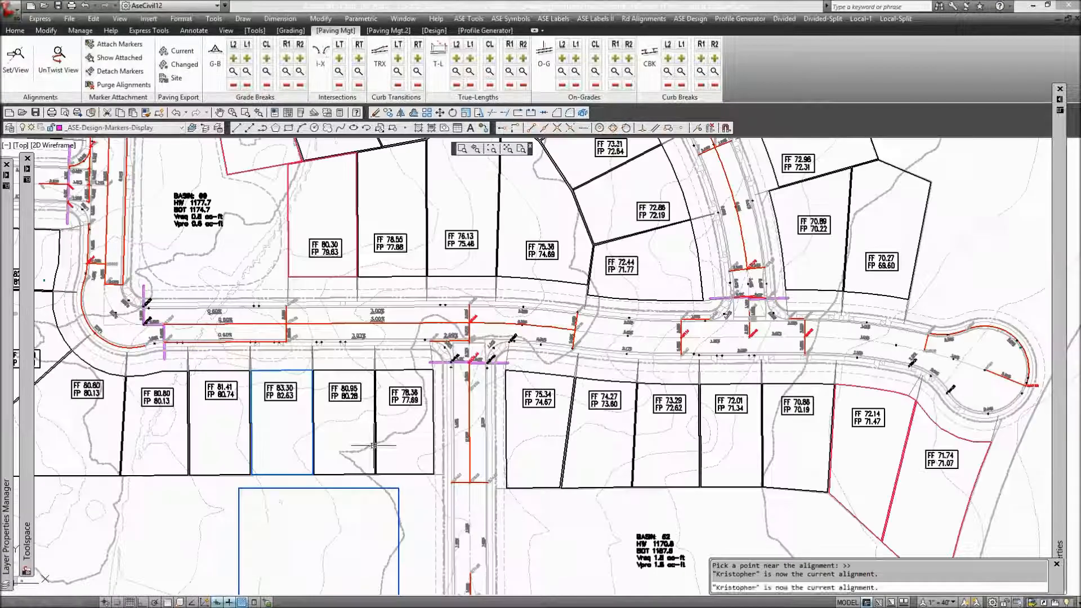
pyautogui.click(373, 446)
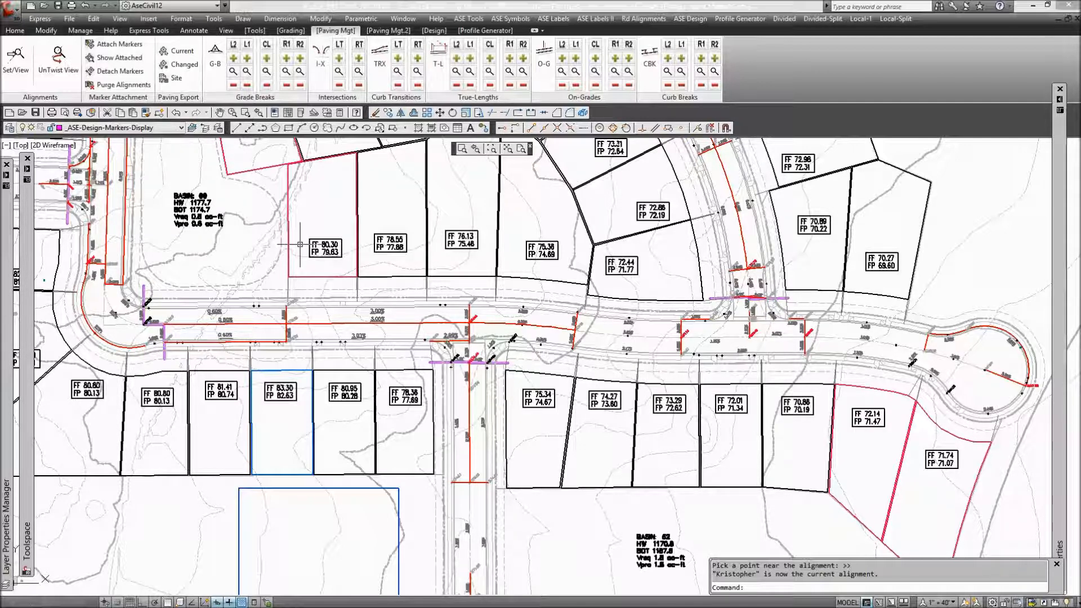
# Step: Attach all markers along the street to the current alignment, selecting them with a window polygon from the west intersection around the cul-de-sac
pyautogui.moveTo(299, 241)
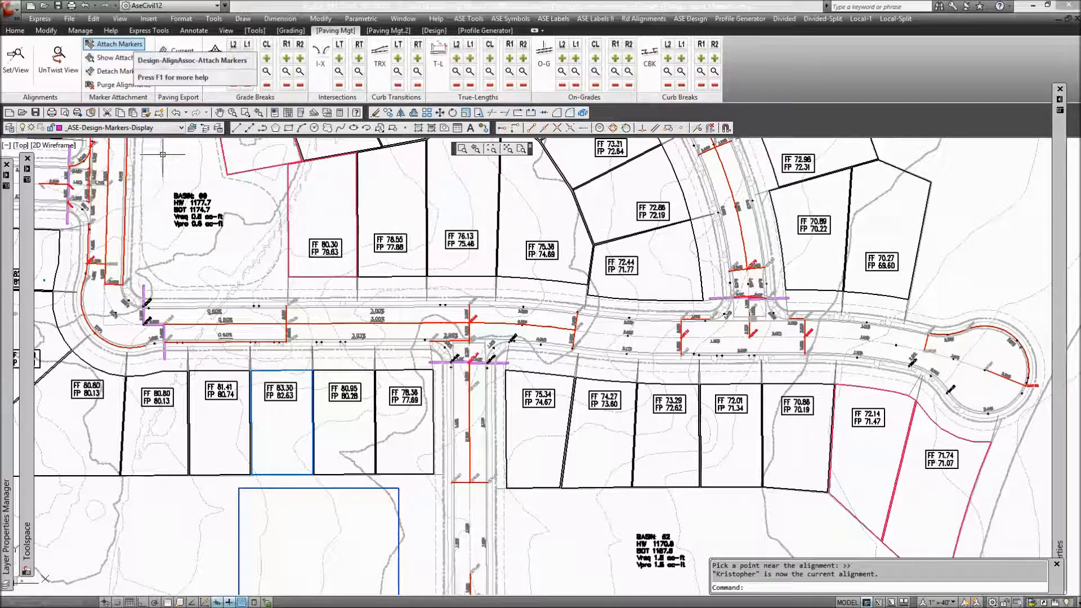
pyautogui.click(112, 44)
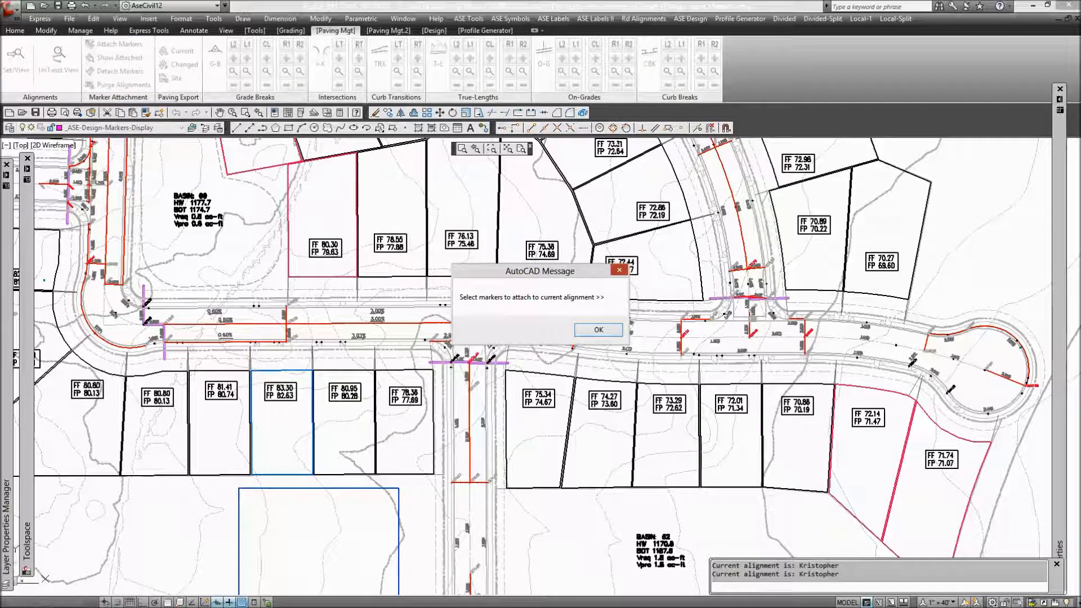
pyautogui.click(598, 329)
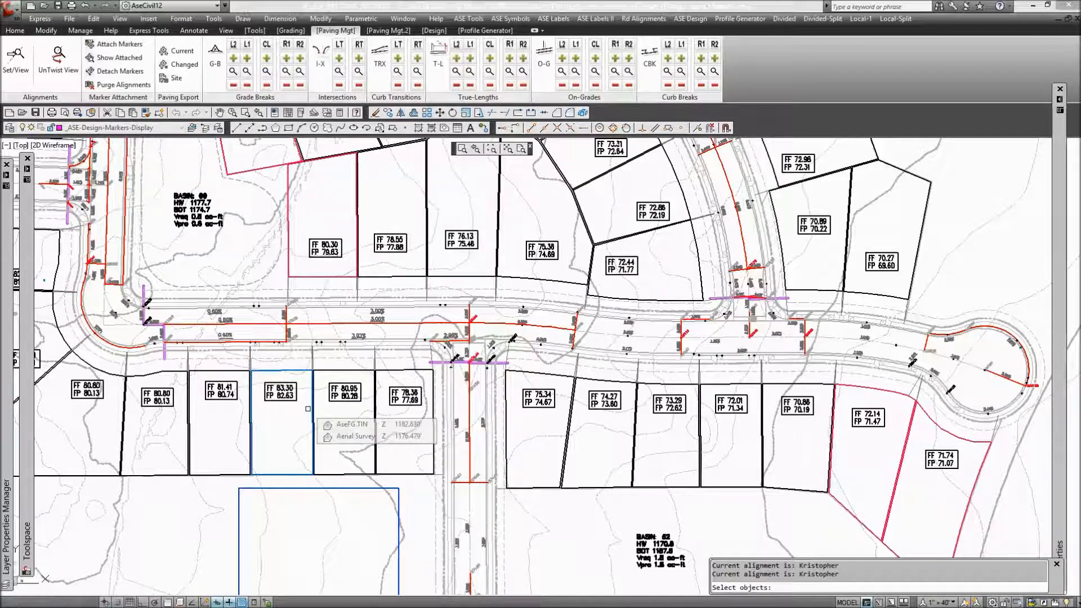
pyautogui.write('wp')
pyautogui.press('Return')
pyautogui.click(138, 281)
pyautogui.click(137, 329)
pyautogui.click(160, 330)
pyautogui.click(162, 356)
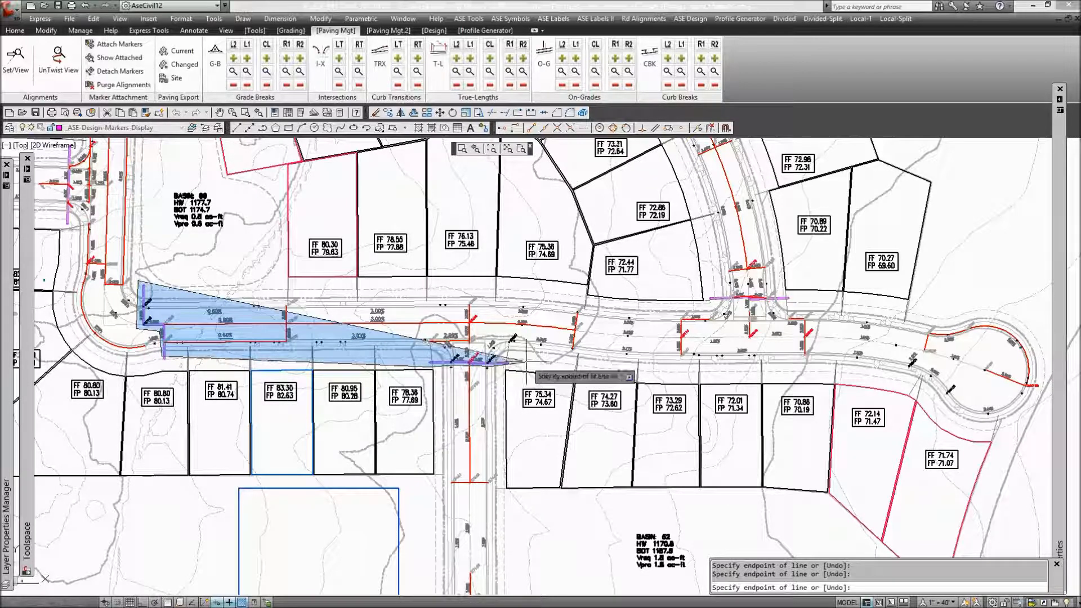
pyautogui.click(521, 362)
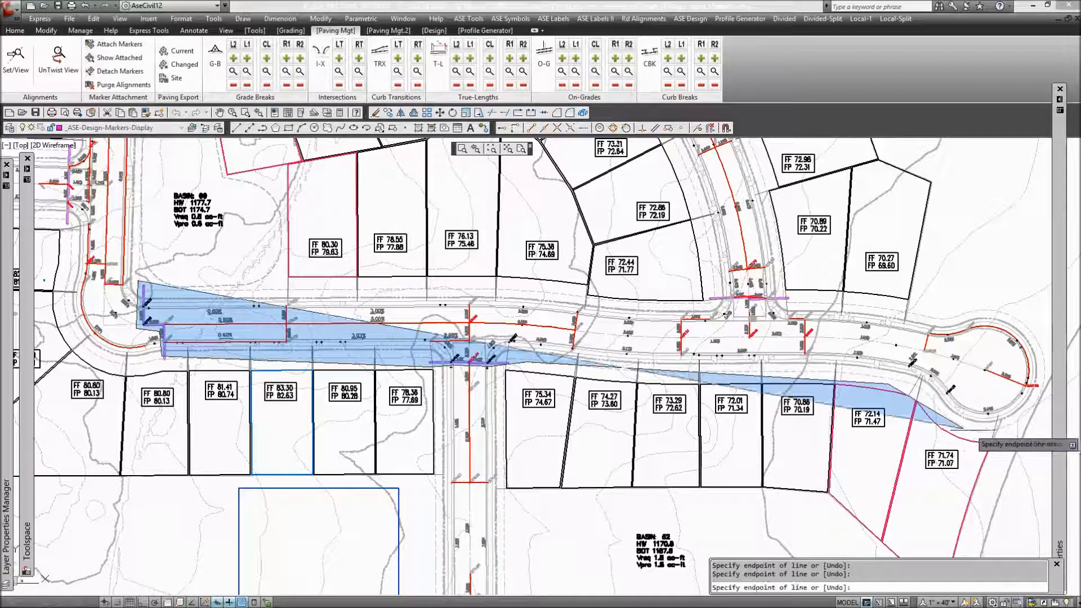
pyautogui.click(1001, 429)
pyautogui.click(1046, 387)
pyautogui.click(1025, 318)
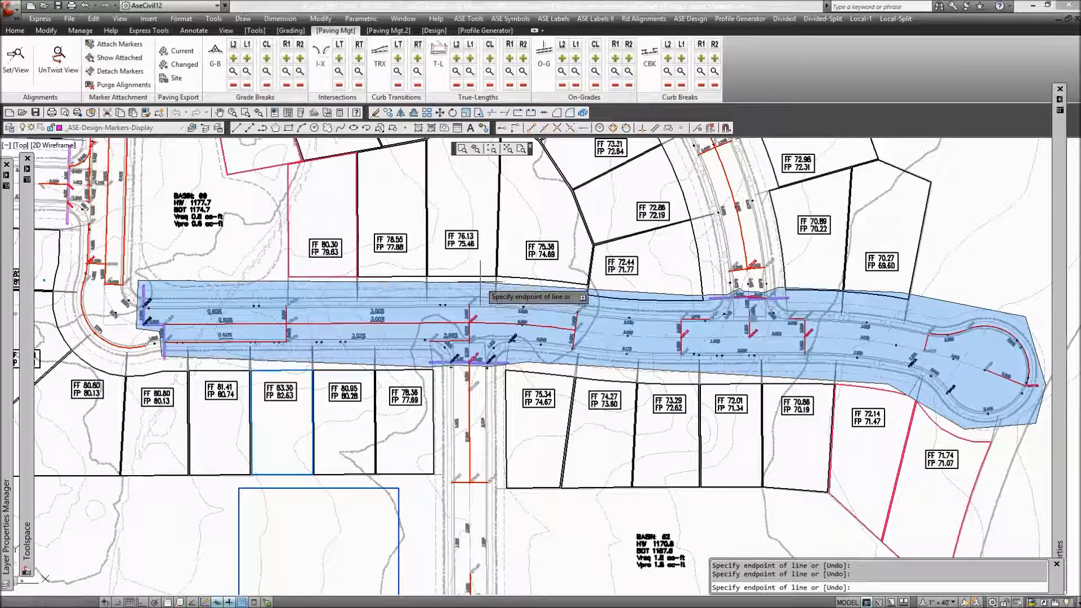
pyautogui.press('Return')
pyautogui.press('Return')
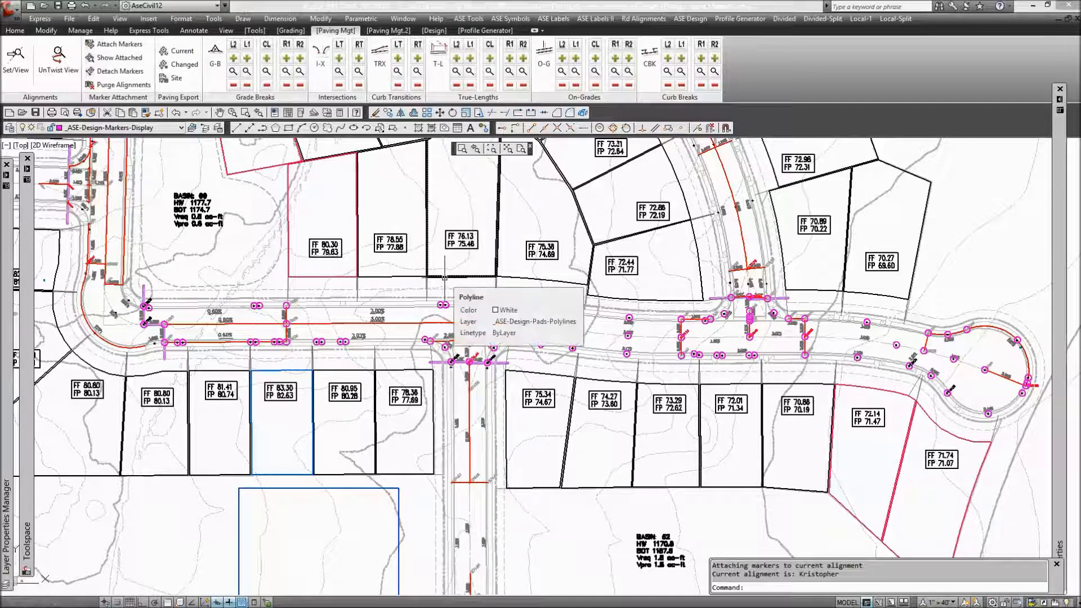
# Step: Define the centerline (CL) grade breaks by selecting nine centerline markers from the west intersection to the cul-de-sac center
pyautogui.click(445, 277)
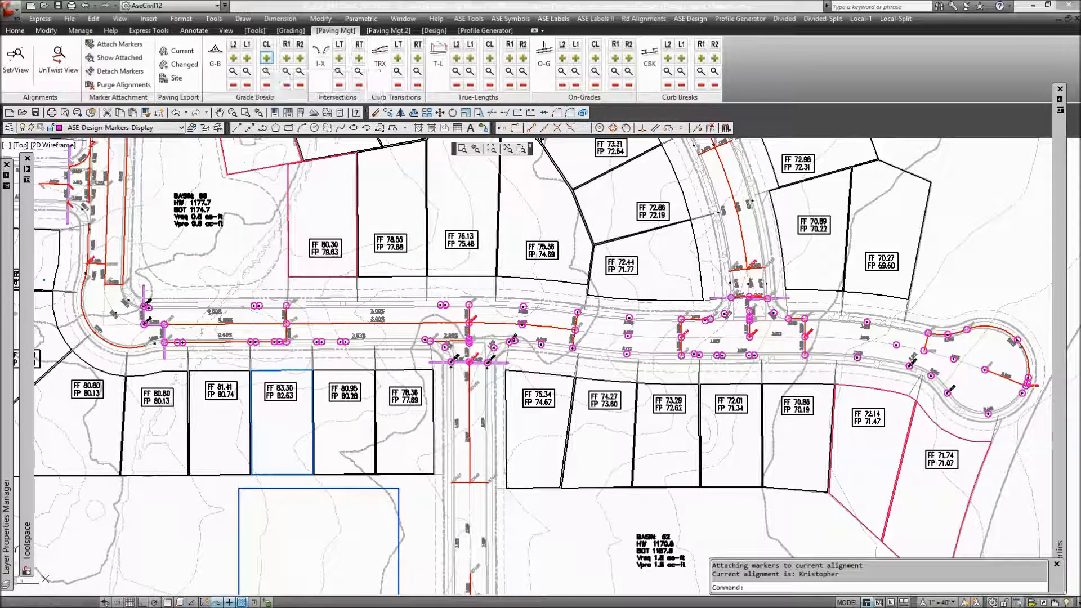
pyautogui.click(267, 58)
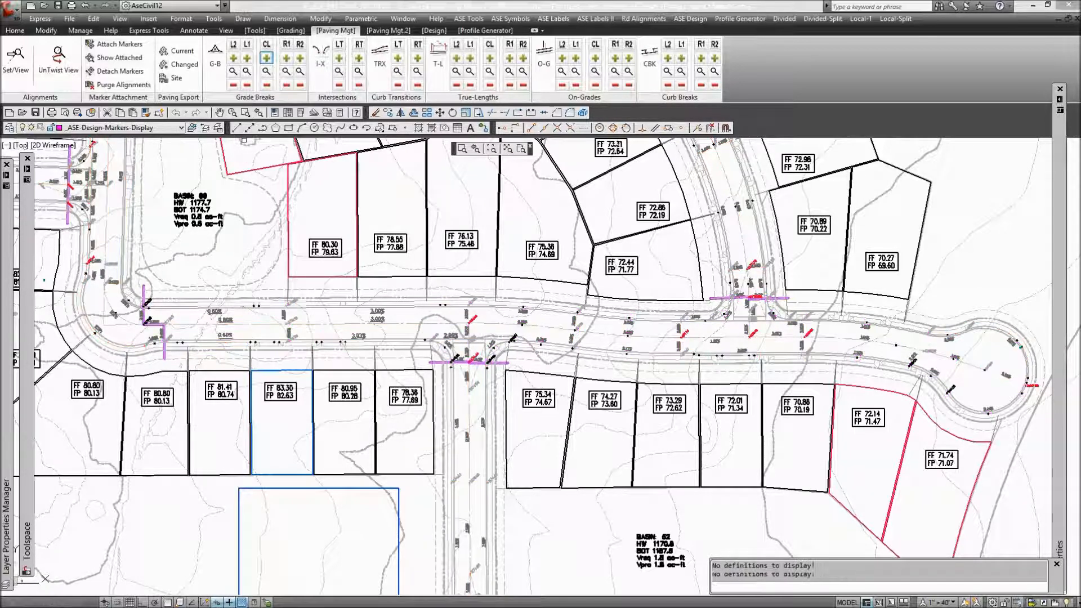
pyautogui.click(149, 319)
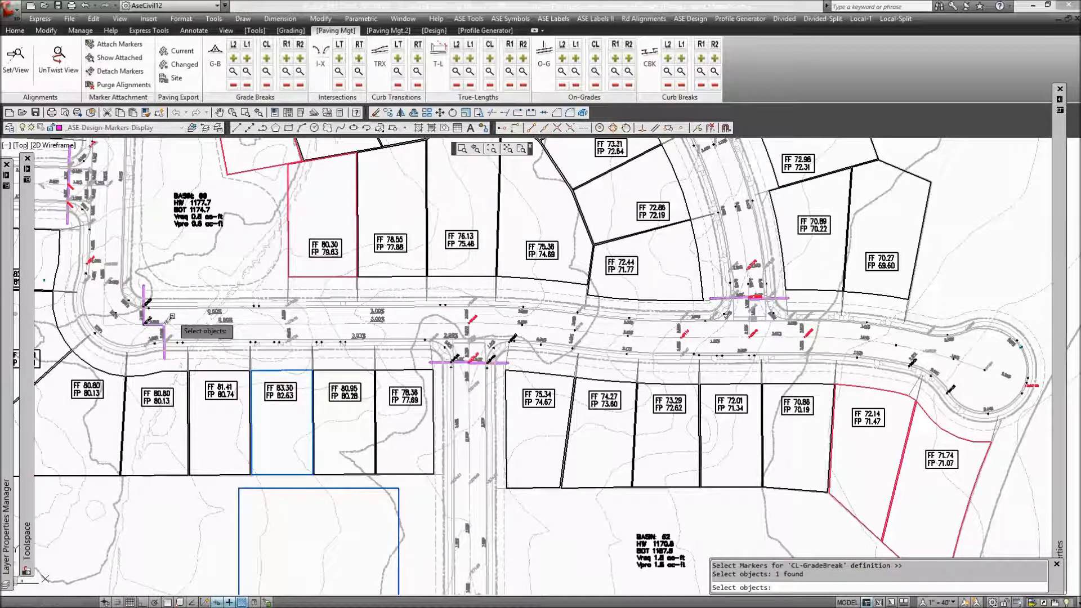
pyautogui.click(172, 317)
pyautogui.click(292, 320)
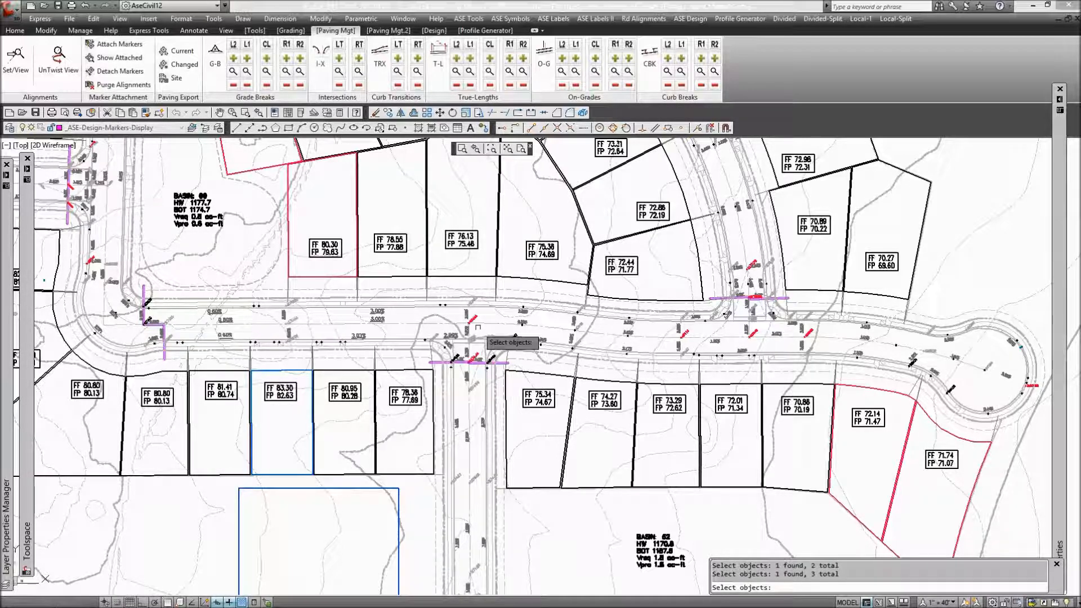
pyautogui.click(472, 319)
pyautogui.click(582, 326)
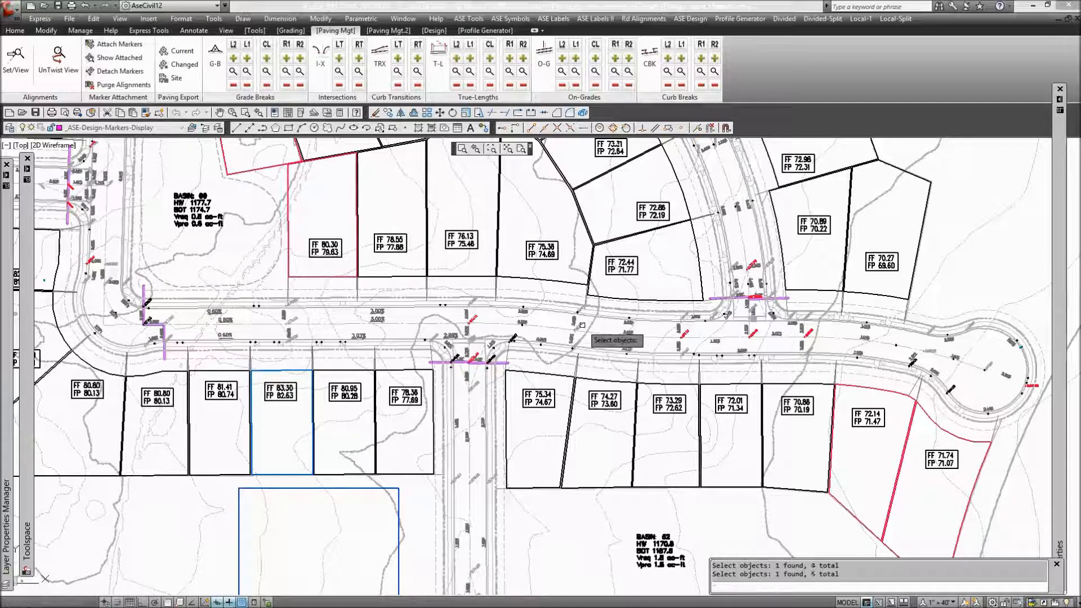
pyautogui.click(752, 332)
pyautogui.click(809, 333)
pyautogui.click(809, 333)
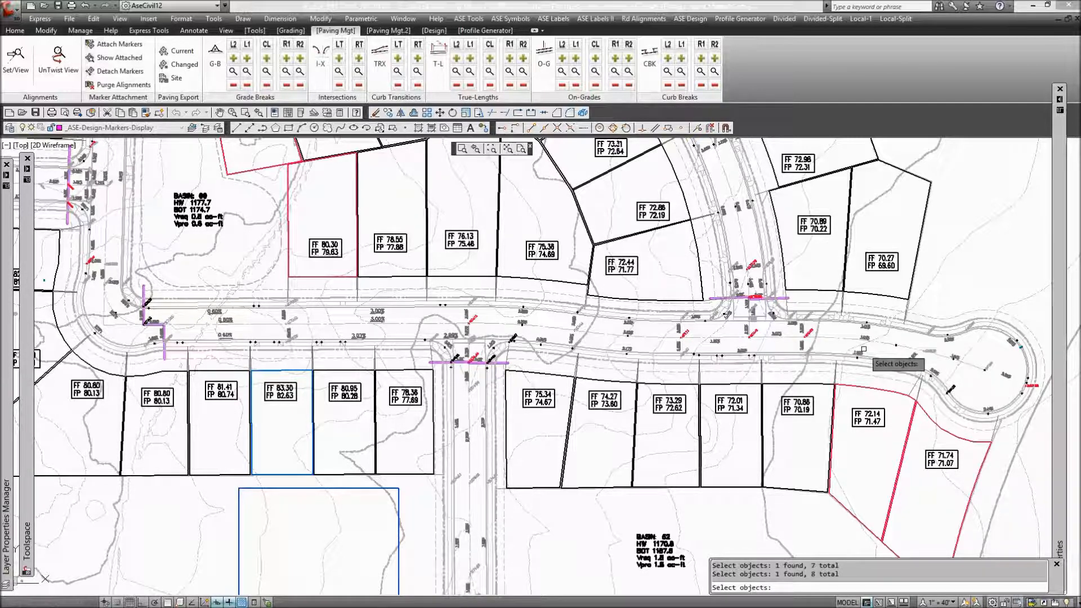
pyautogui.click(1027, 383)
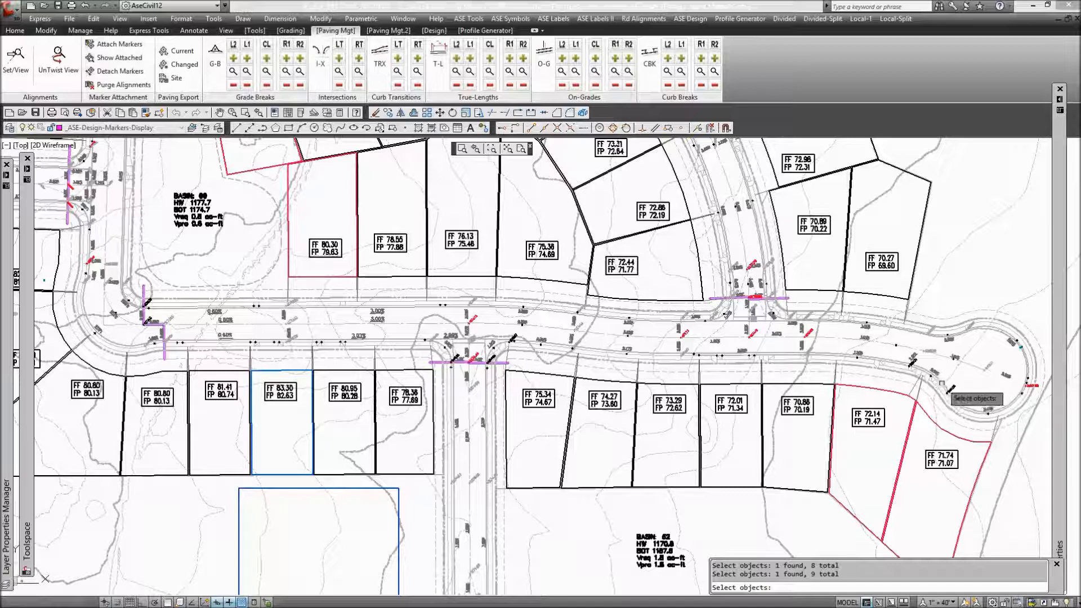
pyautogui.press('Return')
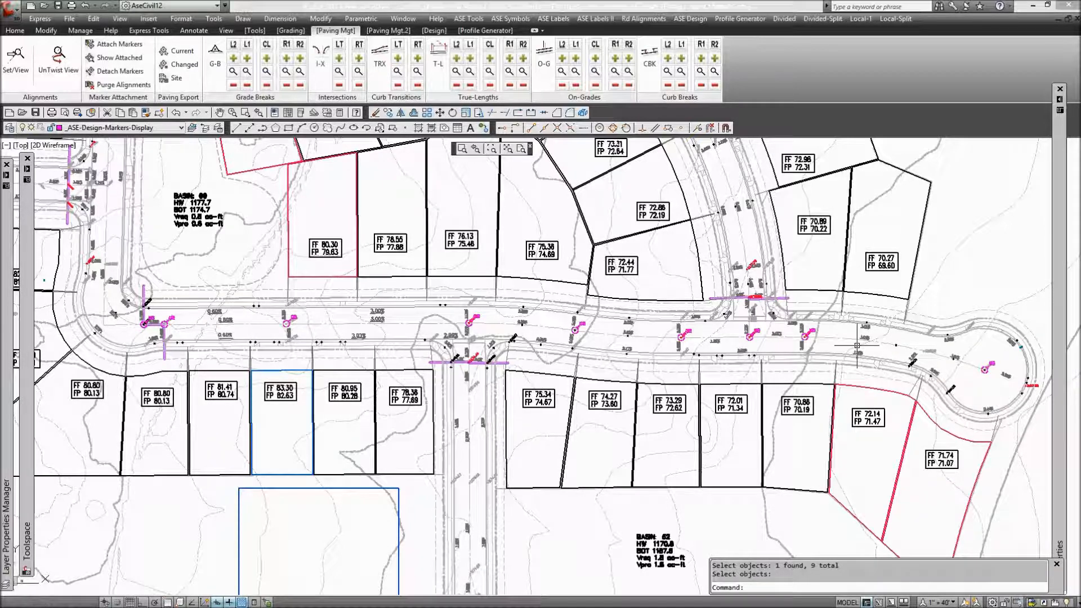
pyautogui.scroll(5, 686, 340)
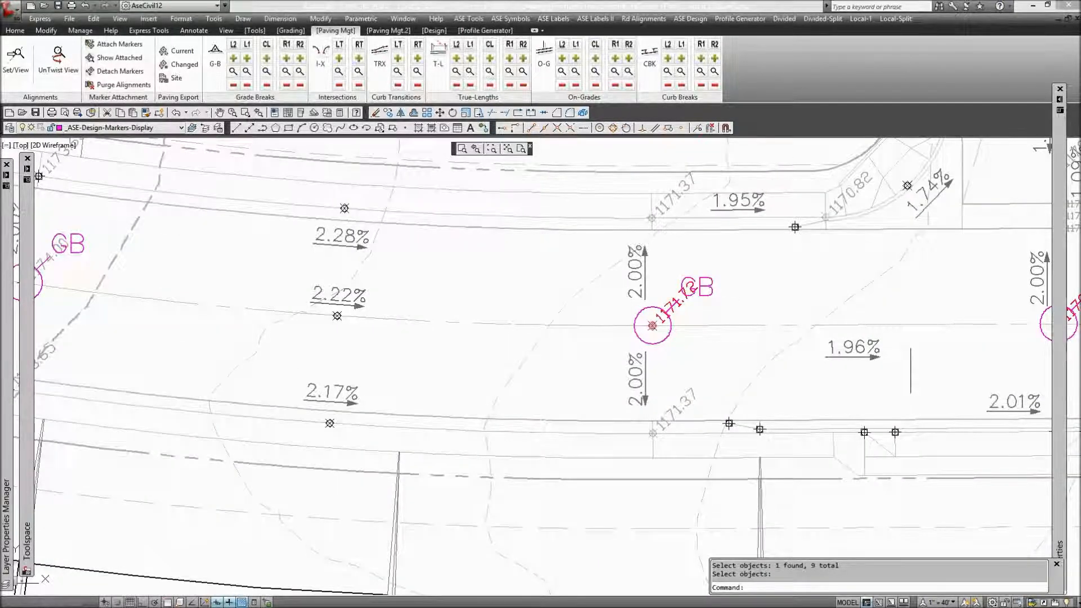
pyautogui.moveTo(912, 371); pyautogui.dragTo(492, 381, button='middle')
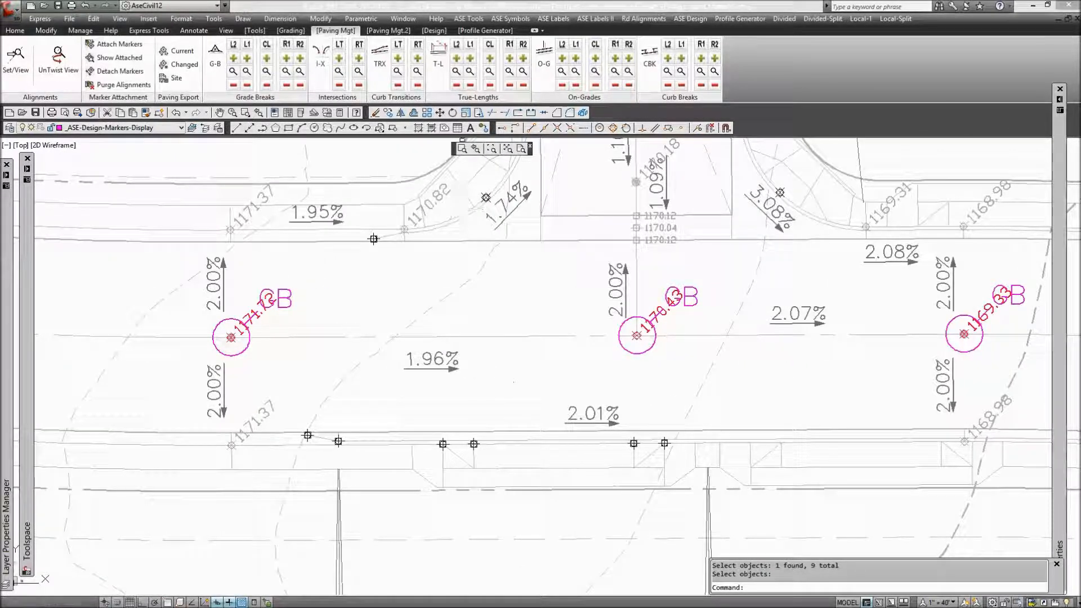
pyautogui.click(476, 149)
pyautogui.click(475, 148)
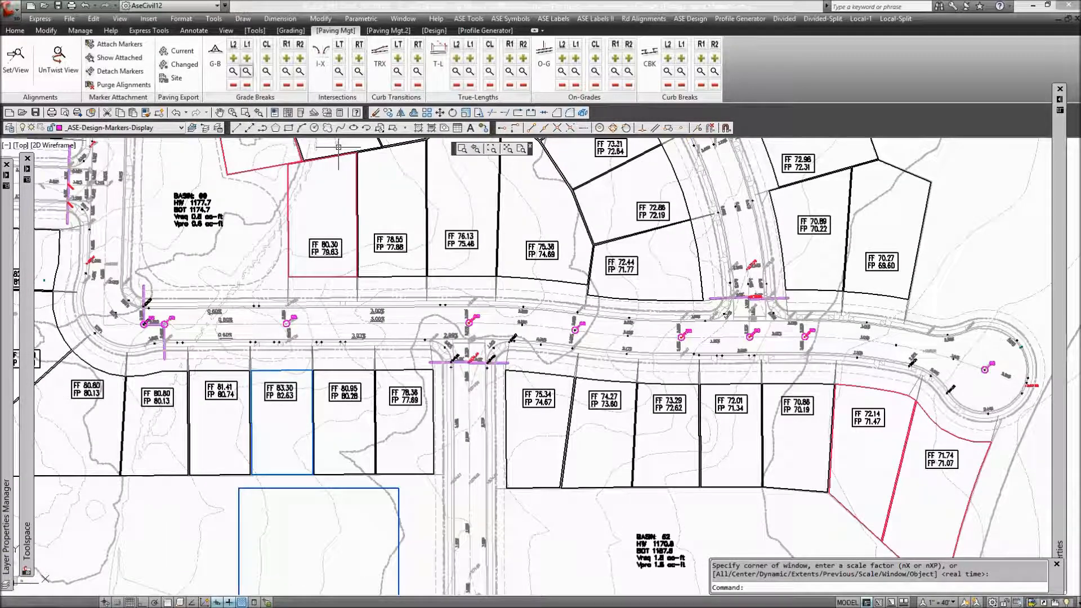
# Step: Define the L1 grade breaks from eleven markers along the north curb through the cul-de-sac, accepting a beginning L1 curb height of 6 in
pyautogui.click(246, 58)
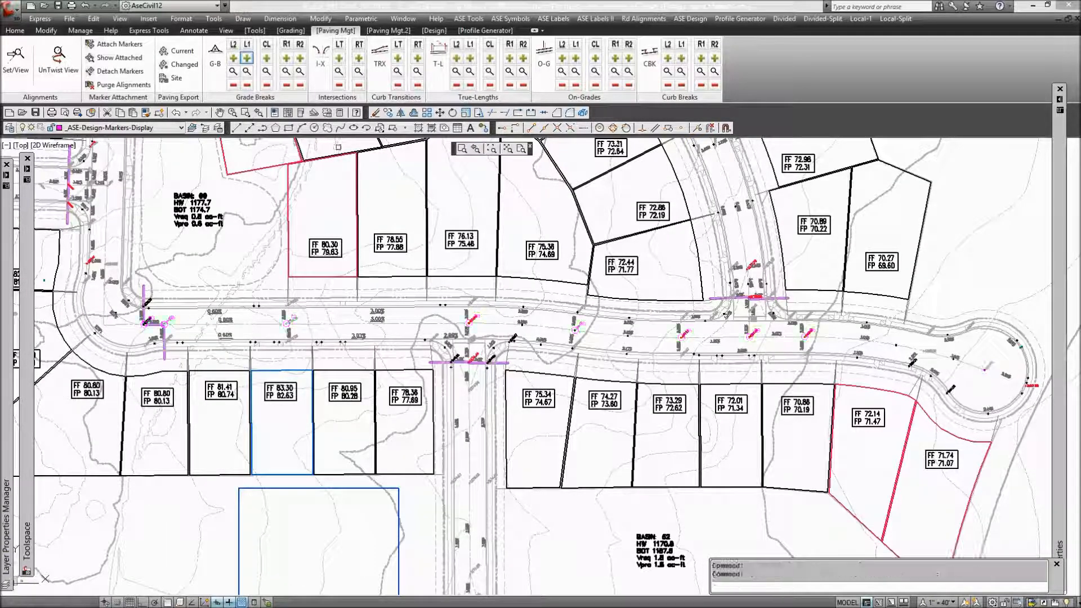
pyautogui.click(149, 300)
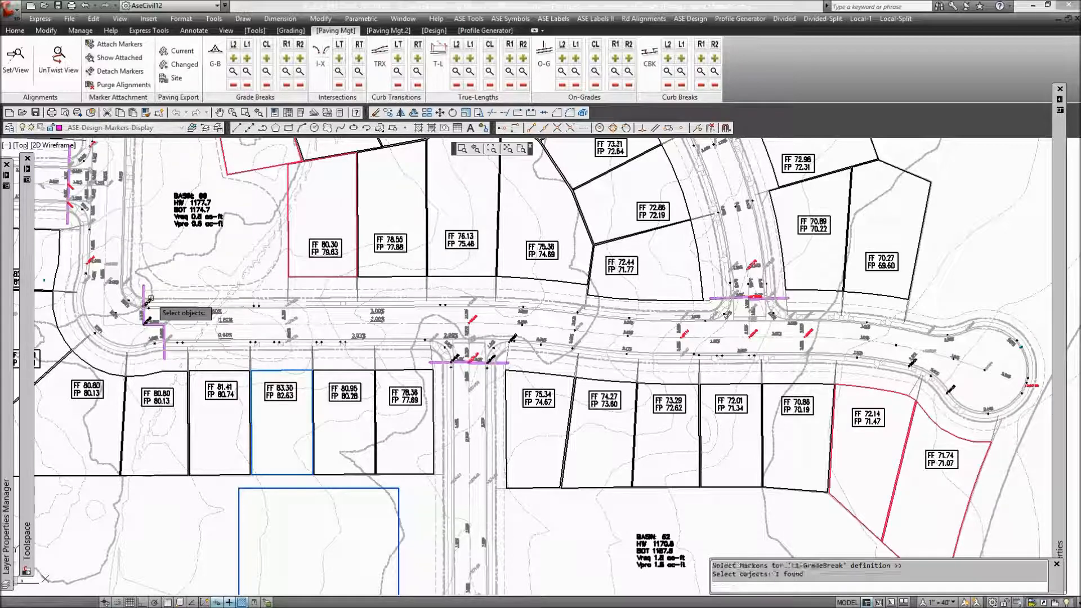
pyautogui.click(294, 299)
pyautogui.click(477, 299)
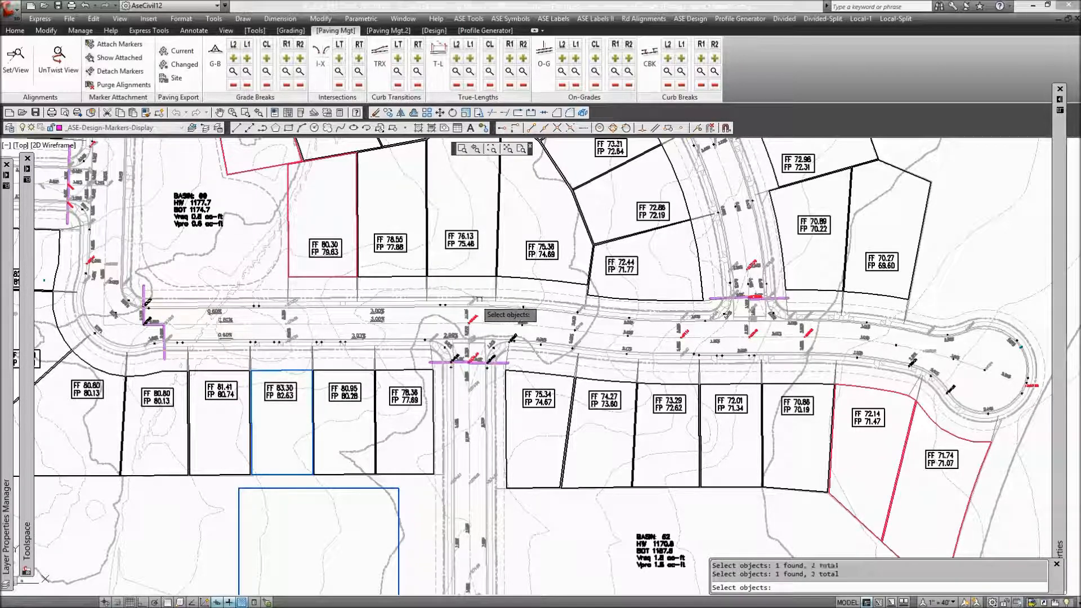
pyautogui.click(579, 307)
pyautogui.click(679, 329)
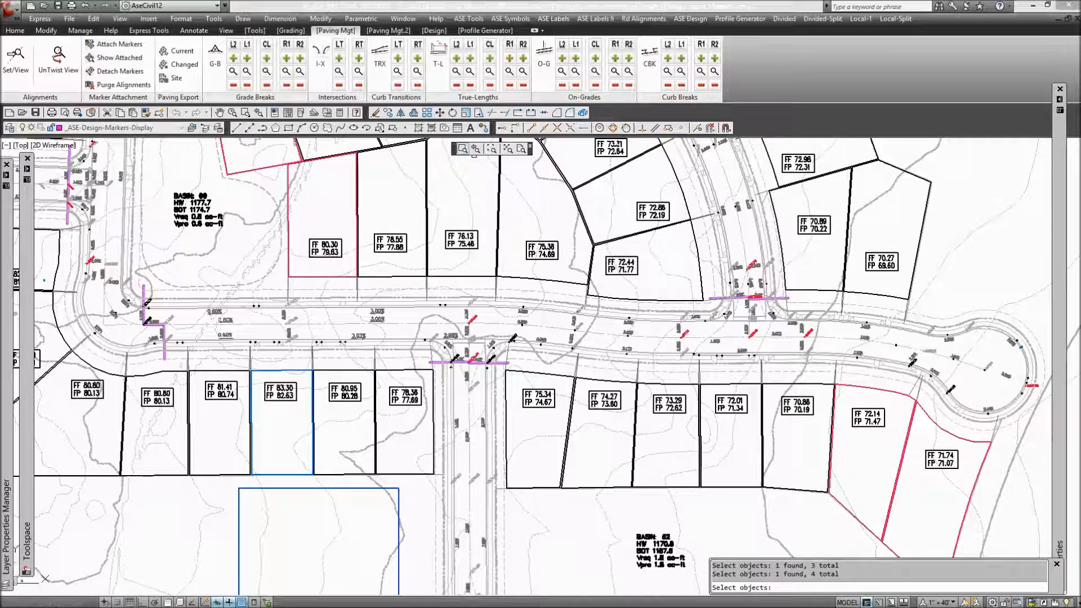
pyautogui.click(463, 148)
pyautogui.click(637, 414)
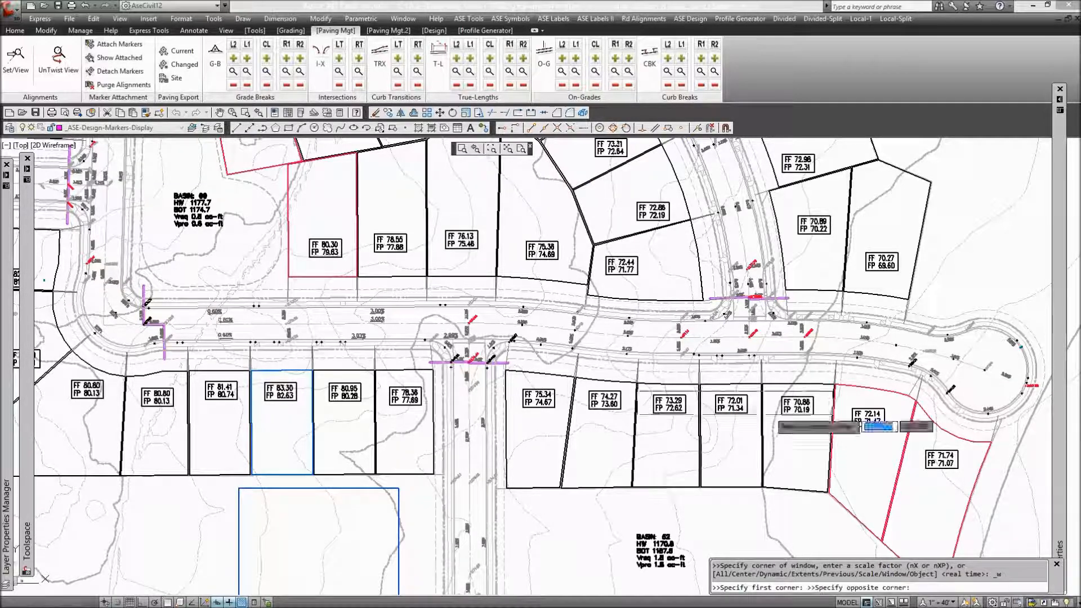
pyautogui.click(1037, 295)
pyautogui.click(128, 269)
pyautogui.click(198, 261)
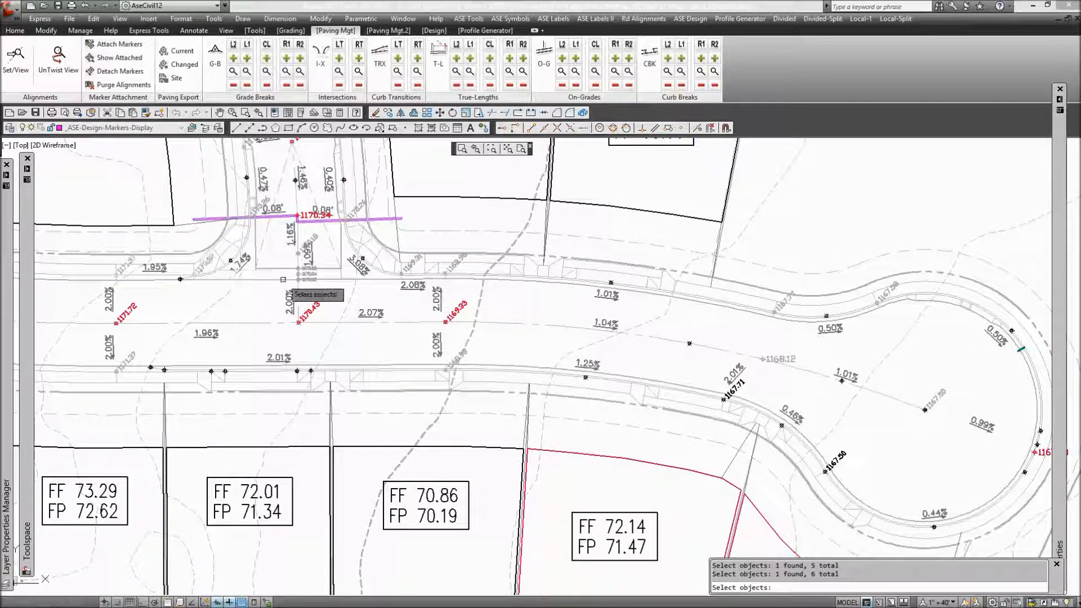
pyautogui.click(384, 270)
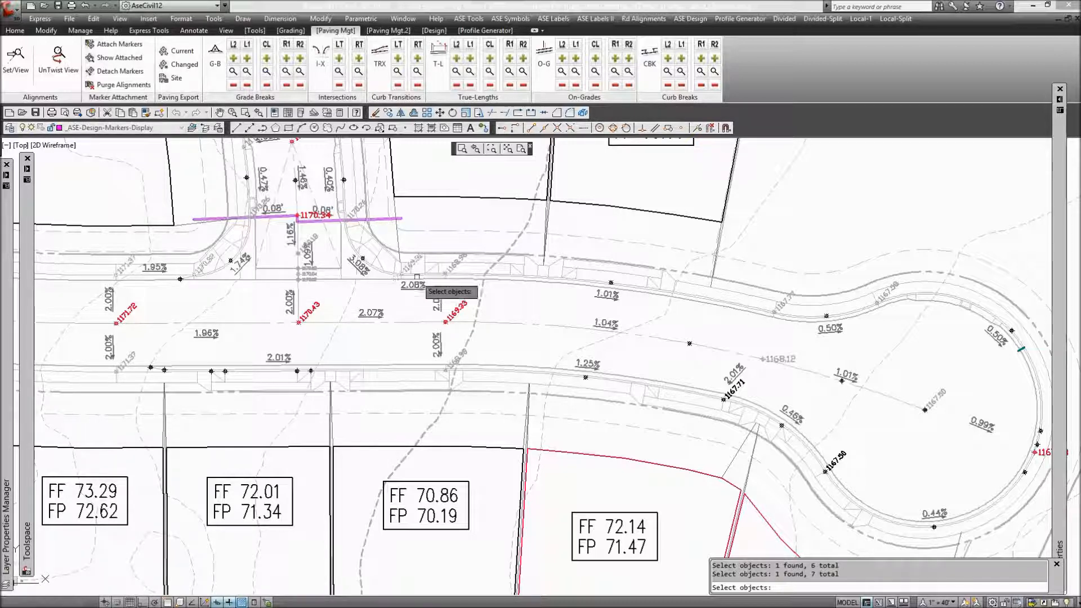
pyautogui.click(461, 260)
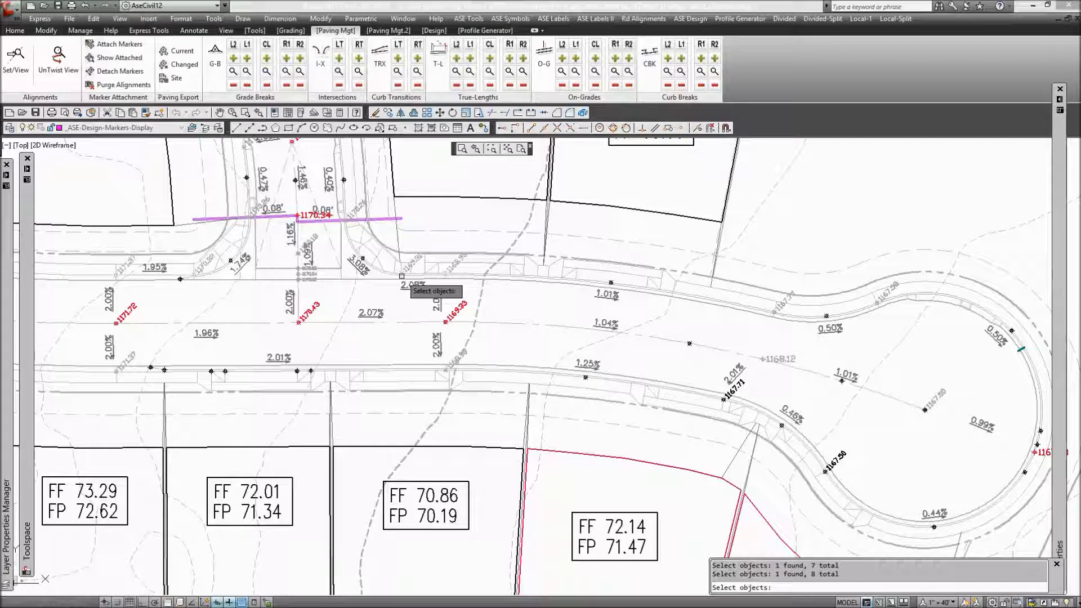
pyautogui.click(783, 300)
pyautogui.click(889, 292)
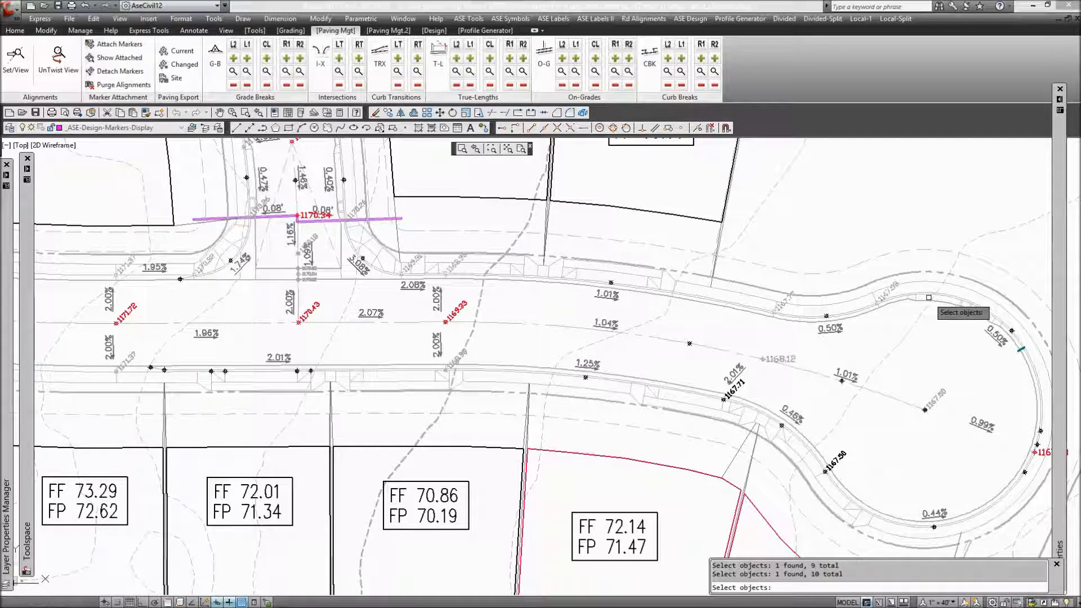
pyautogui.click(1040, 453)
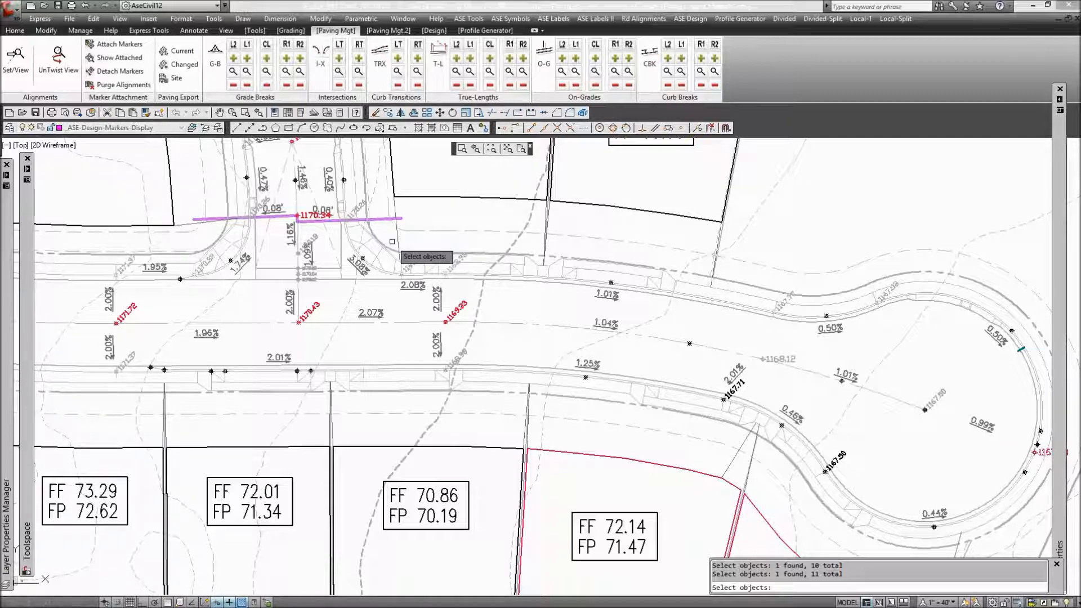
pyautogui.click(476, 148)
pyautogui.press('Return')
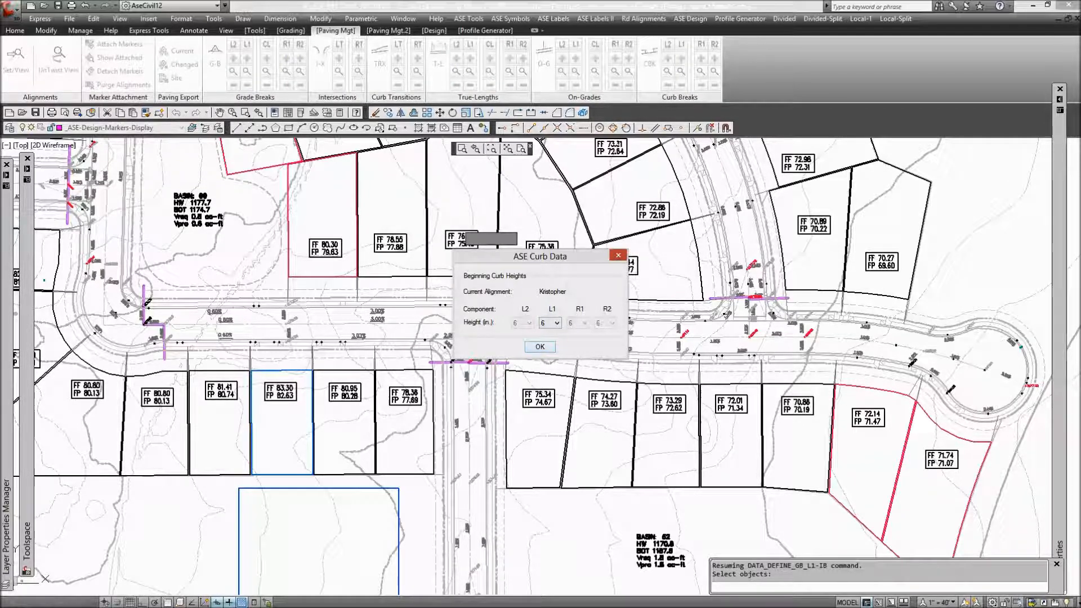
pyautogui.press('Return')
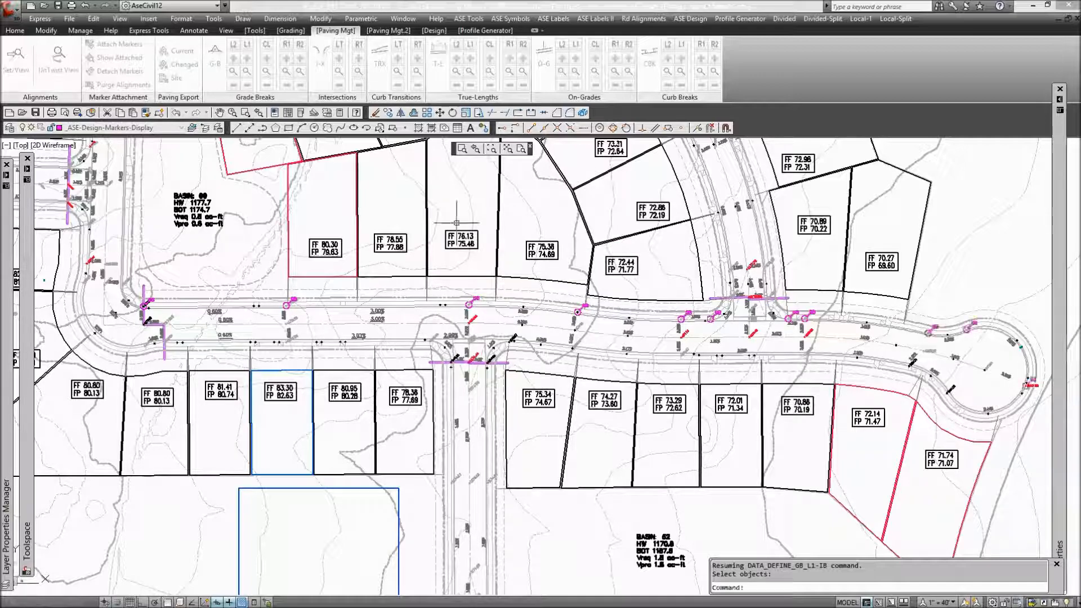
# Step: Inspect the first L1 grade break marker at the west intersection up close, and return to the full street view
pyautogui.click(462, 148)
pyautogui.click(118, 339)
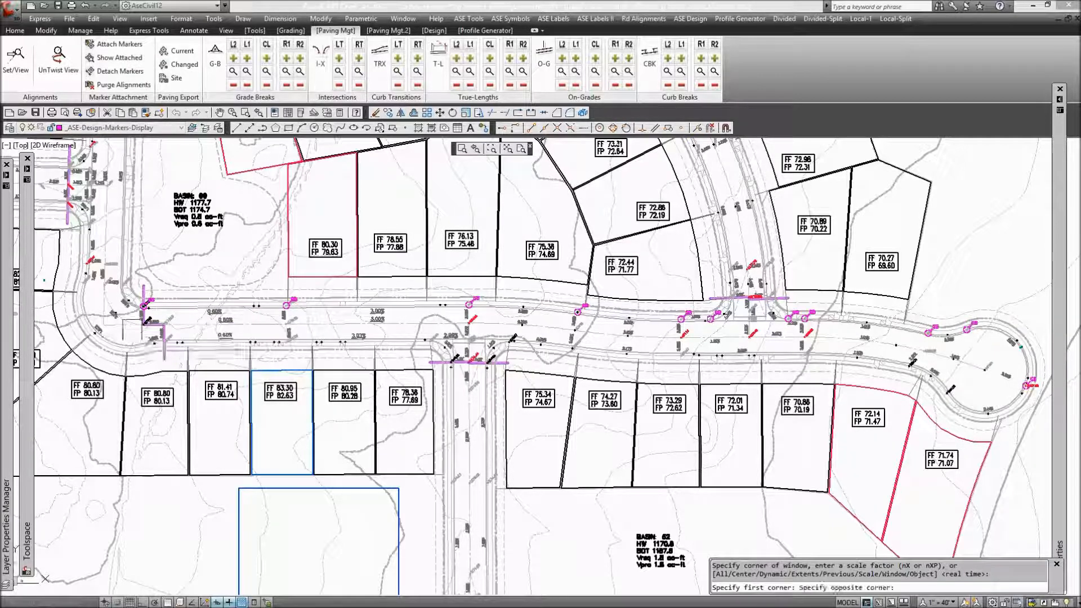
pyautogui.click(197, 272)
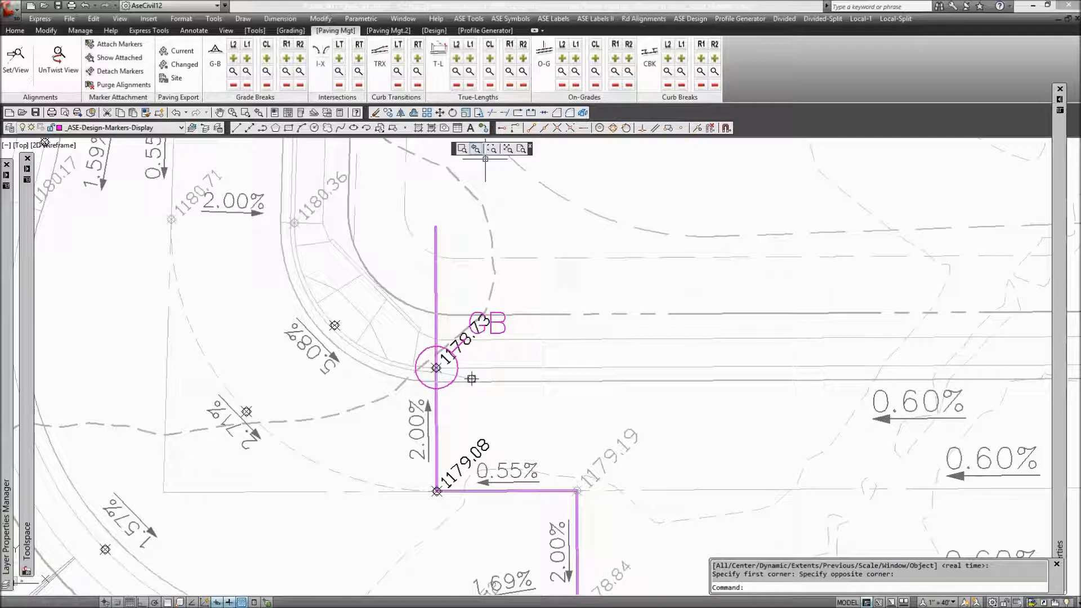
pyautogui.click(476, 148)
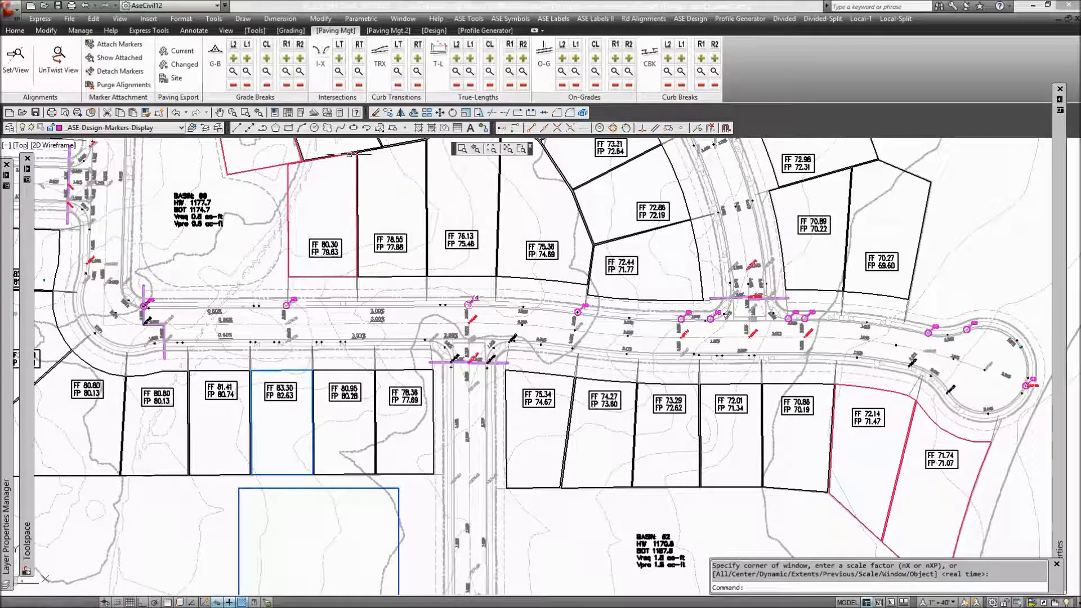
# Step: Begin defining the R1 grade breaks by selecting four south curb markers from the west intersection to just past the southern side street
pyautogui.click(287, 58)
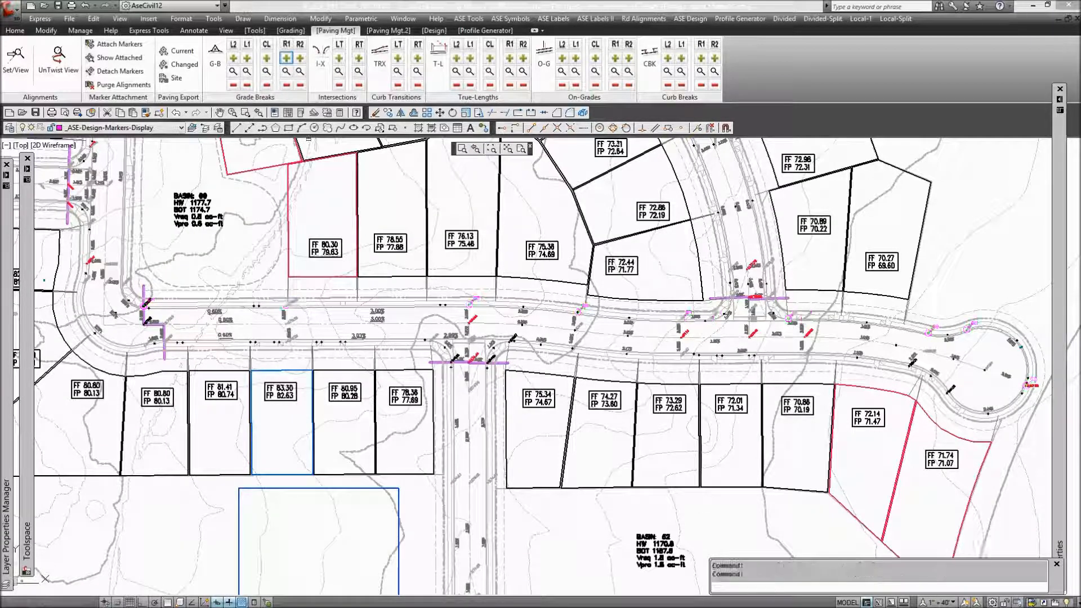
pyautogui.click(169, 338)
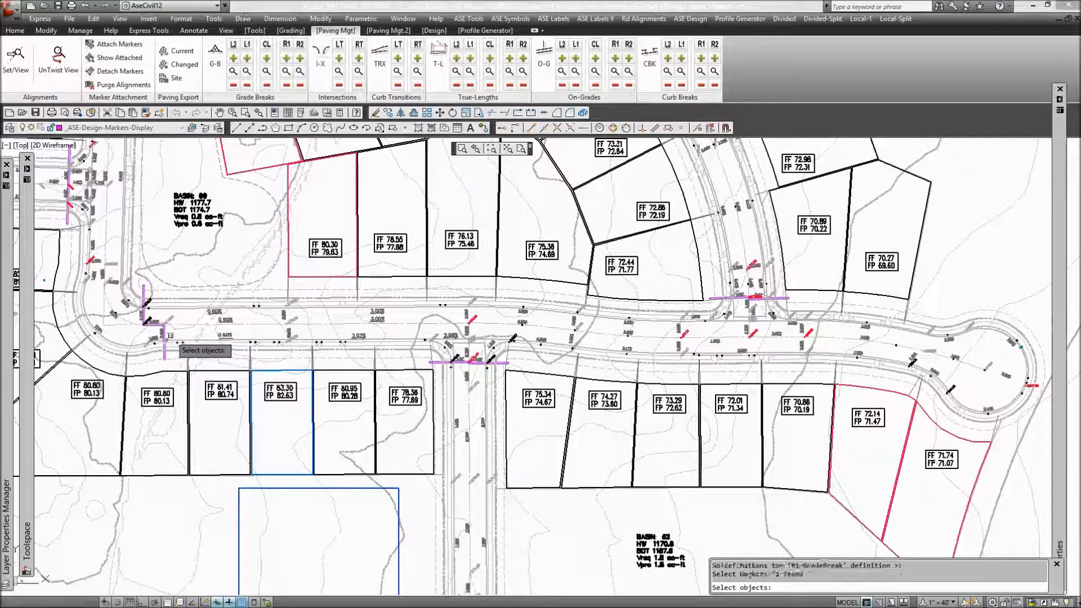
pyautogui.click(294, 336)
pyautogui.click(436, 337)
pyautogui.click(515, 333)
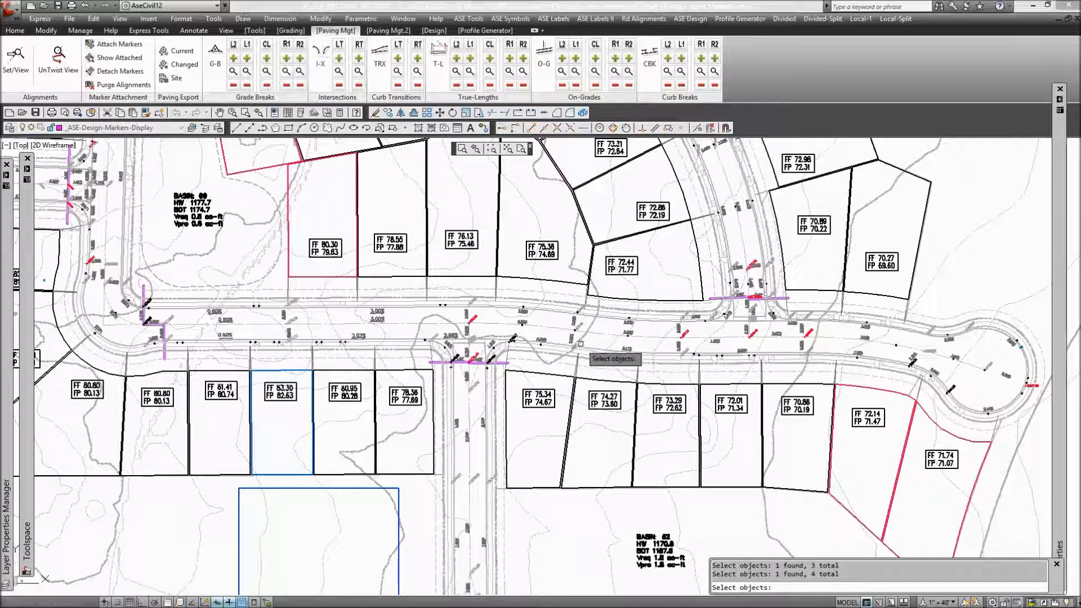
# Step: Complete the R1 grade break selection with six more south curb markers, running east to the far end of the cul-de-sac
pyautogui.click(462, 149)
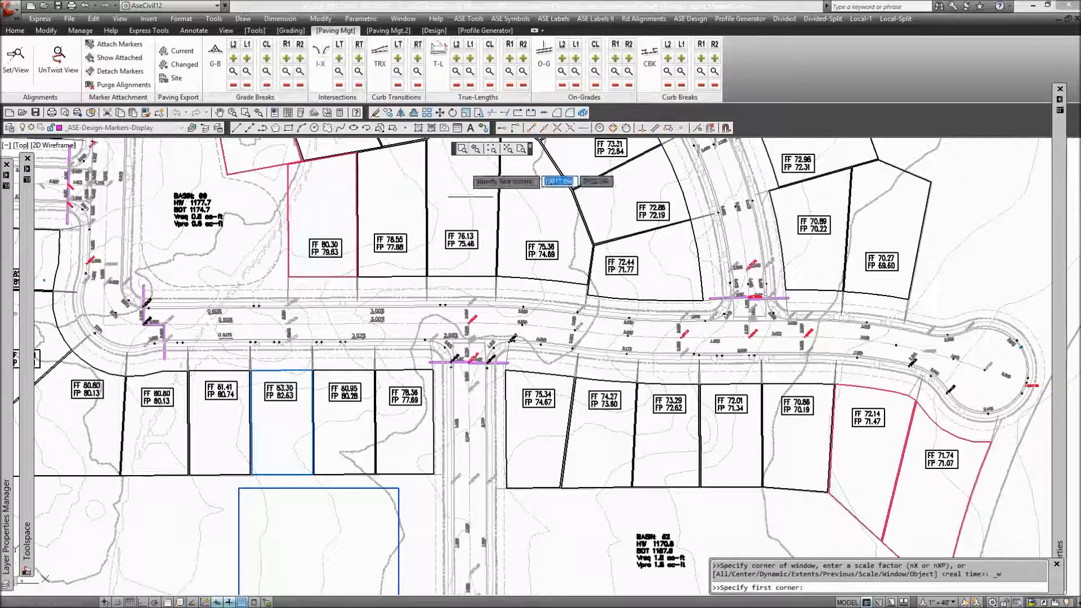
pyautogui.click(535, 428)
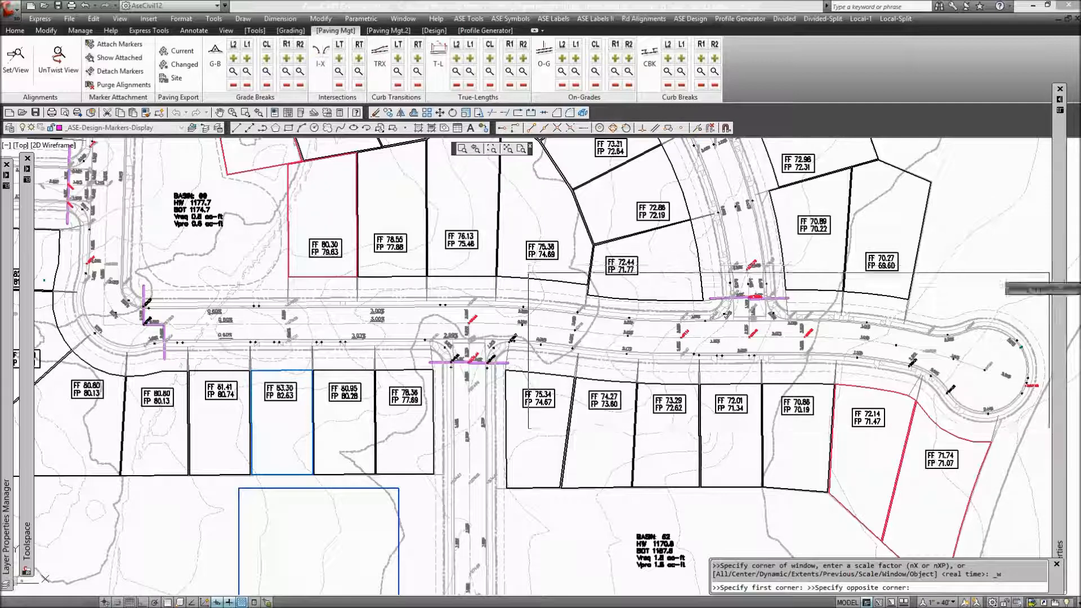
pyautogui.click(1041, 254)
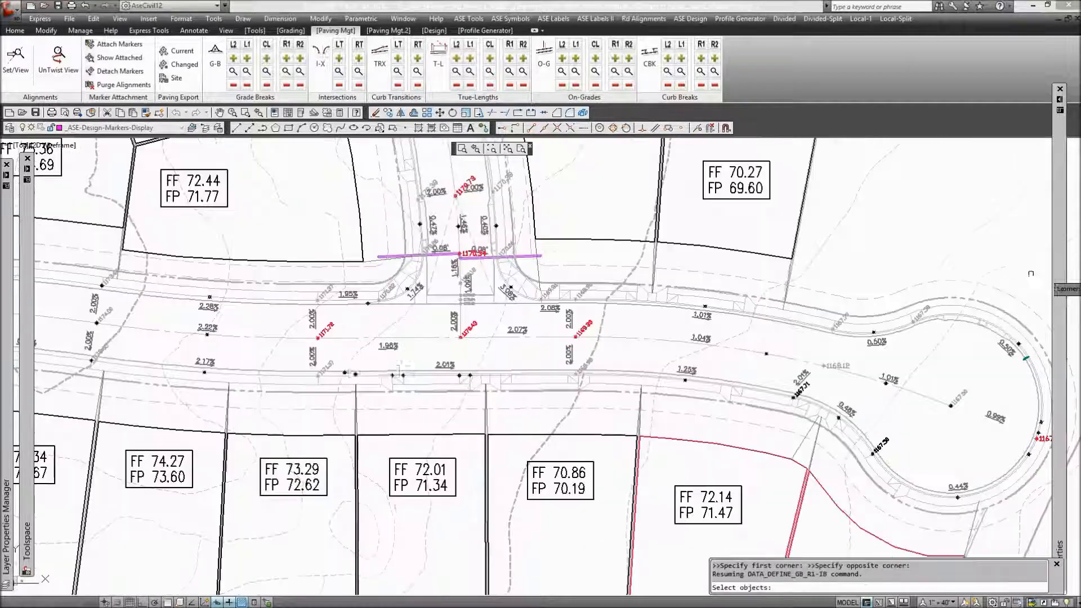
pyautogui.click(97, 350)
pyautogui.click(325, 366)
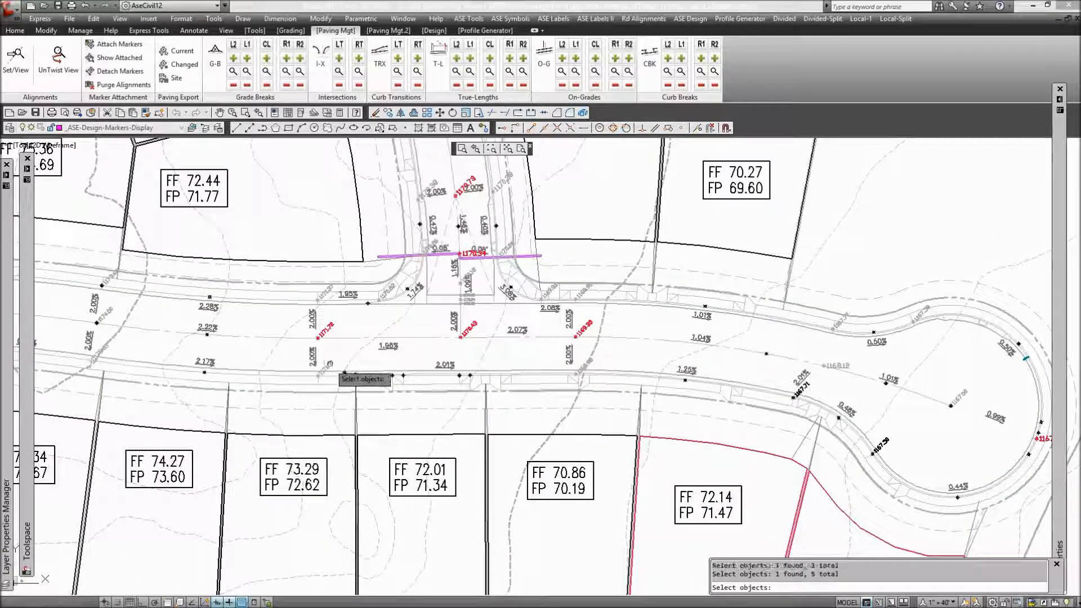
pyautogui.click(581, 363)
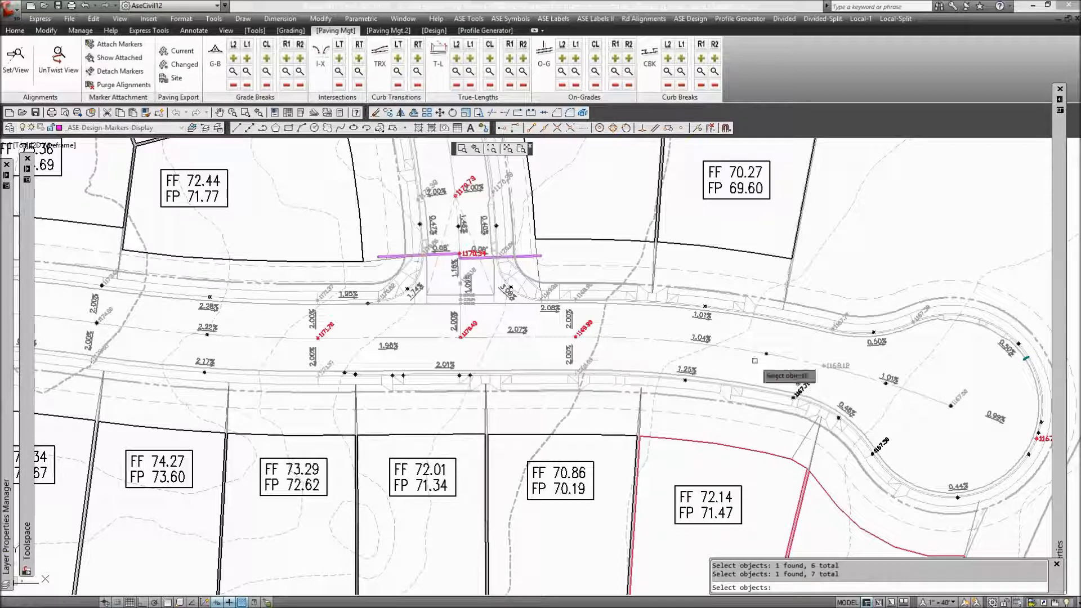
pyautogui.click(801, 390)
pyautogui.click(879, 445)
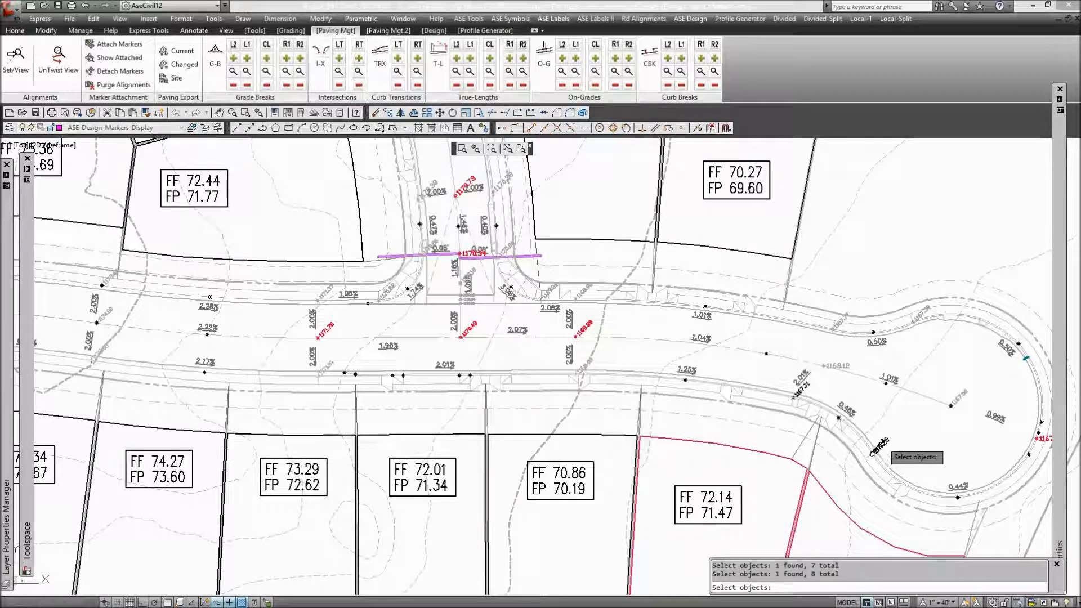
pyautogui.click(1041, 438)
pyautogui.press('Return')
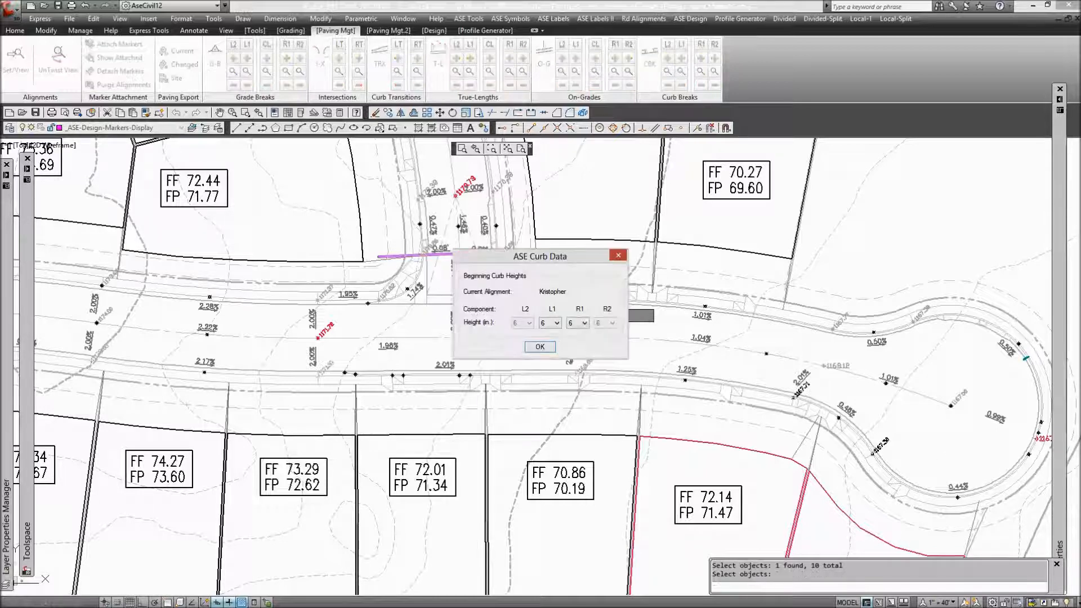
# Step: Accept a beginning R1 curb height of 6 in for the Kristopher alignment
pyautogui.click(577, 323)
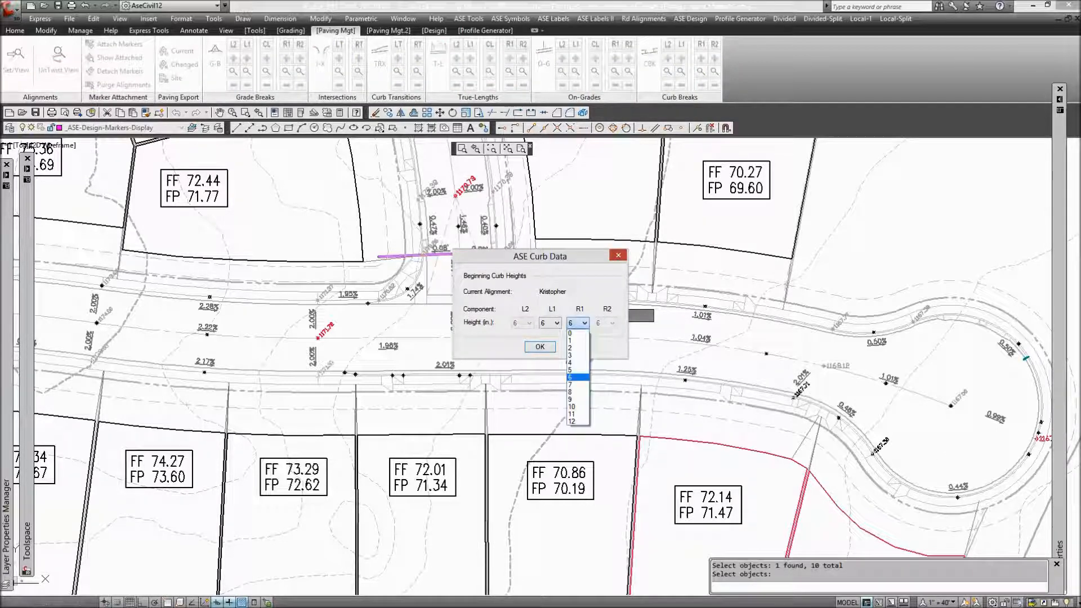
pyautogui.click(577, 322)
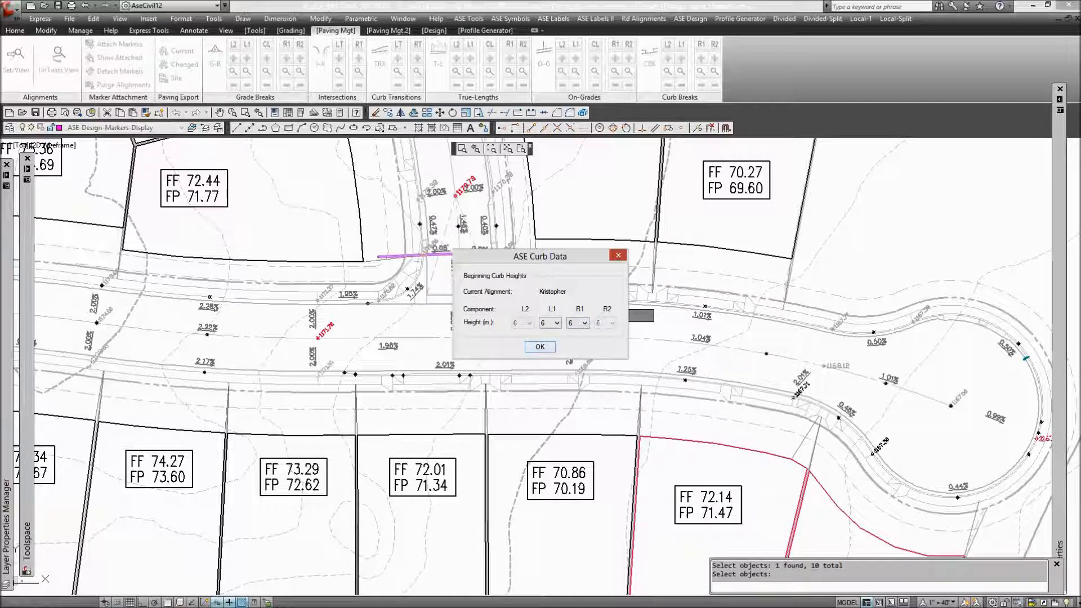
pyautogui.press('Return')
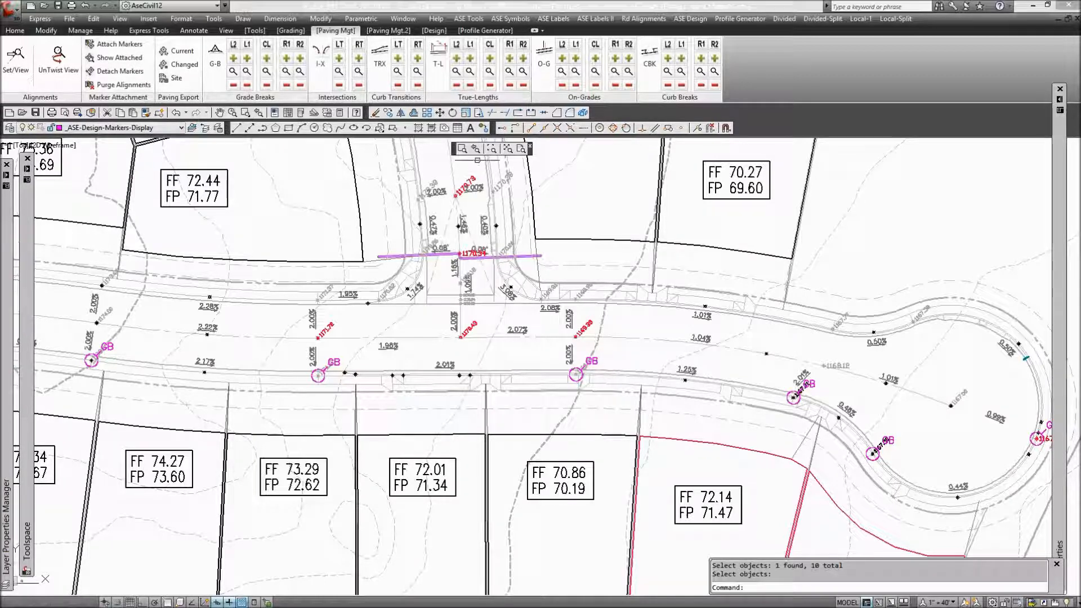
# Step: Export the paving design for the current Kristopher alignment
pyautogui.click(475, 149)
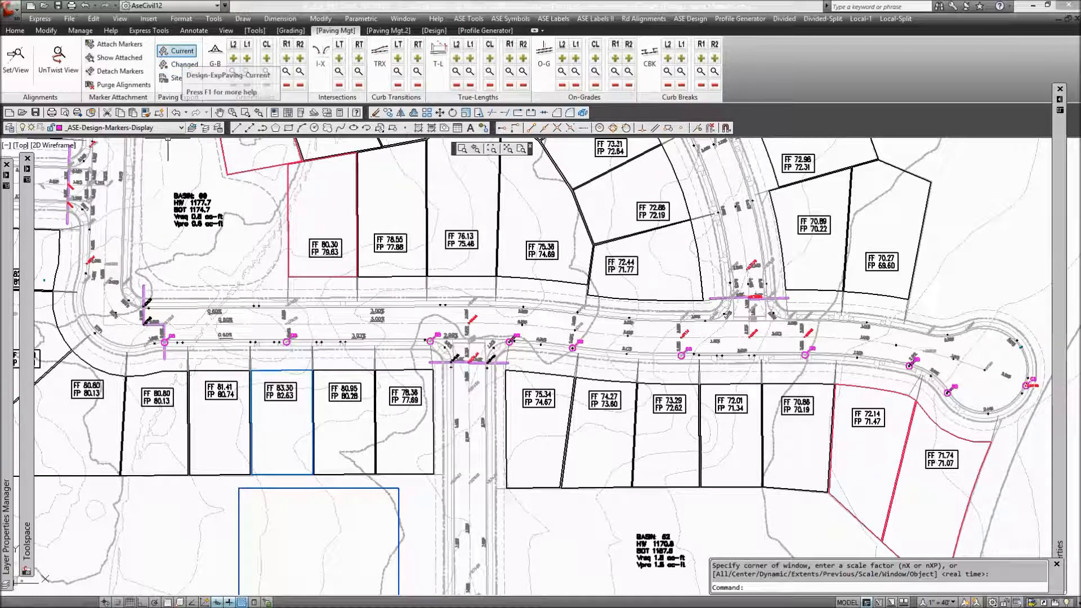
pyautogui.click(175, 51)
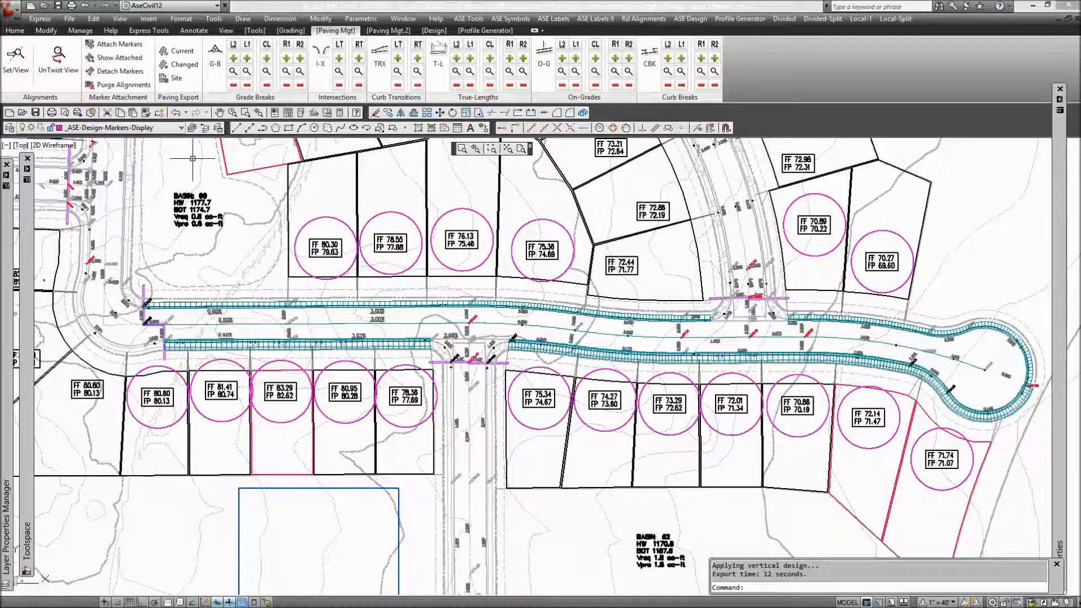
# Step: Examine the exported curbs and centerline in SW Isometric view, following the street from the west intersection to the cul-de-sac
pyautogui.click(21, 145)
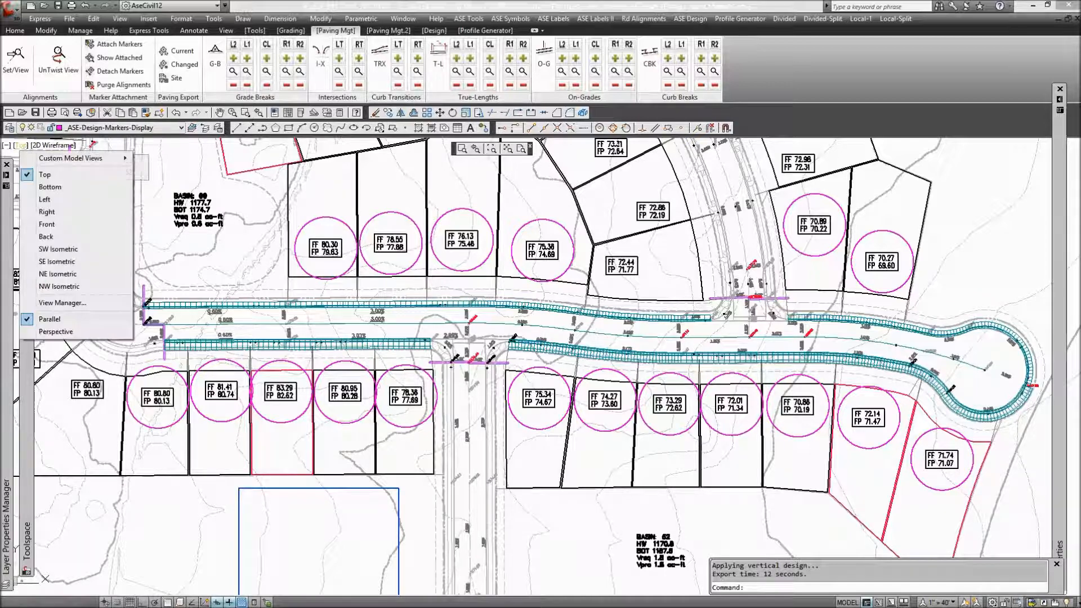
pyautogui.click(57, 248)
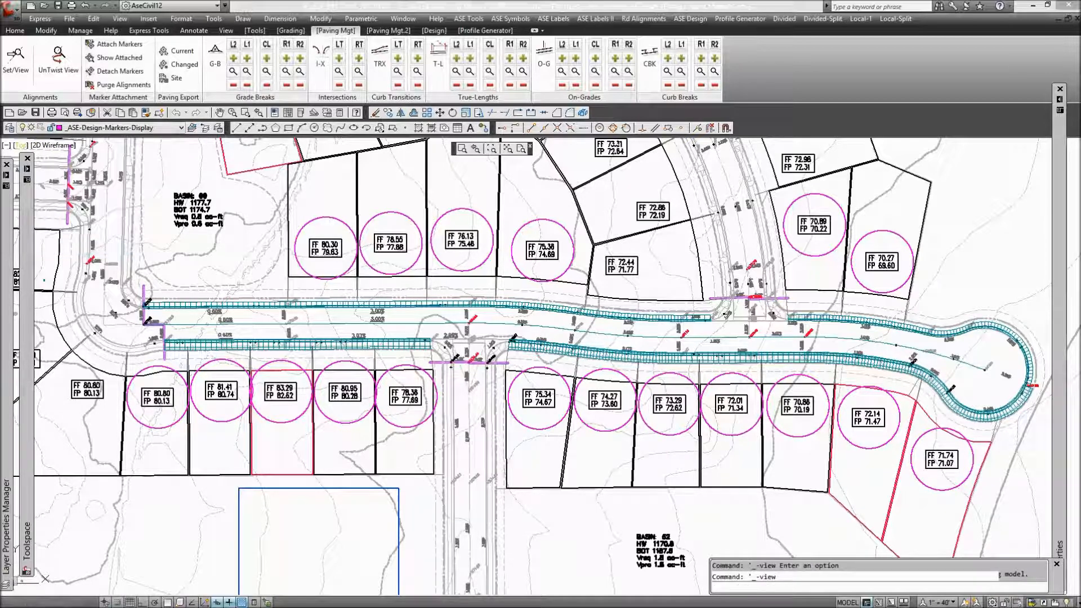
pyautogui.click(462, 148)
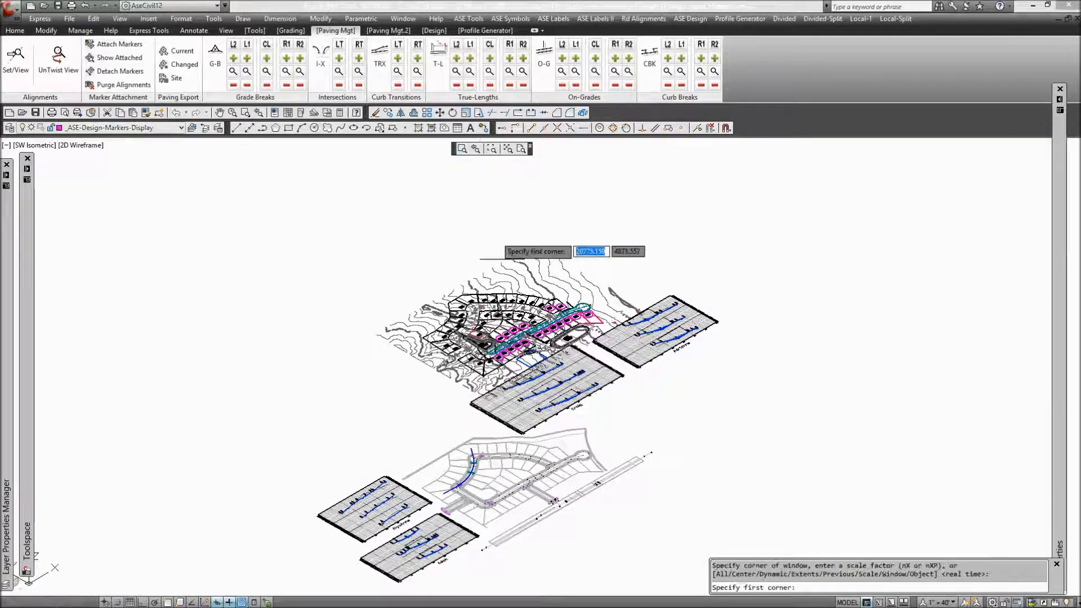
pyautogui.click(490, 359)
pyautogui.click(514, 340)
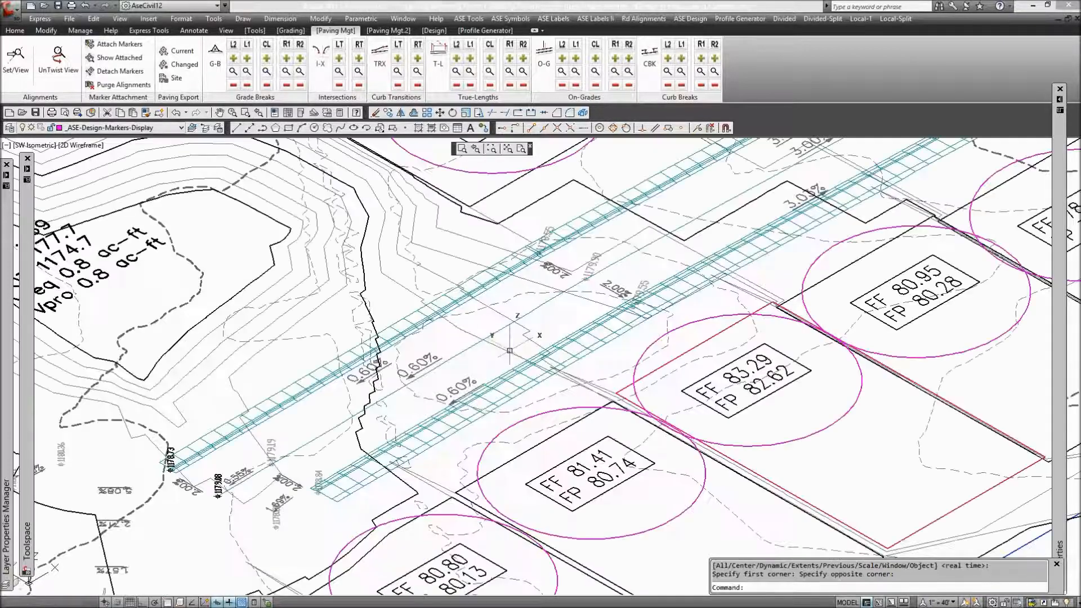
pyautogui.moveTo(687, 219); pyautogui.dragTo(340, 428, button='middle')
pyautogui.moveTo(708, 210); pyautogui.dragTo(390, 383, button='middle')
pyautogui.moveTo(708, 249); pyautogui.dragTo(432, 354, button='middle')
pyautogui.moveTo(722, 224); pyautogui.dragTo(391, 407, button='middle')
pyautogui.moveTo(491, 339); pyautogui.dragTo(470, 351, button='middle')
pyautogui.moveTo(697, 230); pyautogui.dragTo(406, 384, button='middle')
pyautogui.moveTo(703, 225); pyautogui.dragTo(420, 350, button='middle')
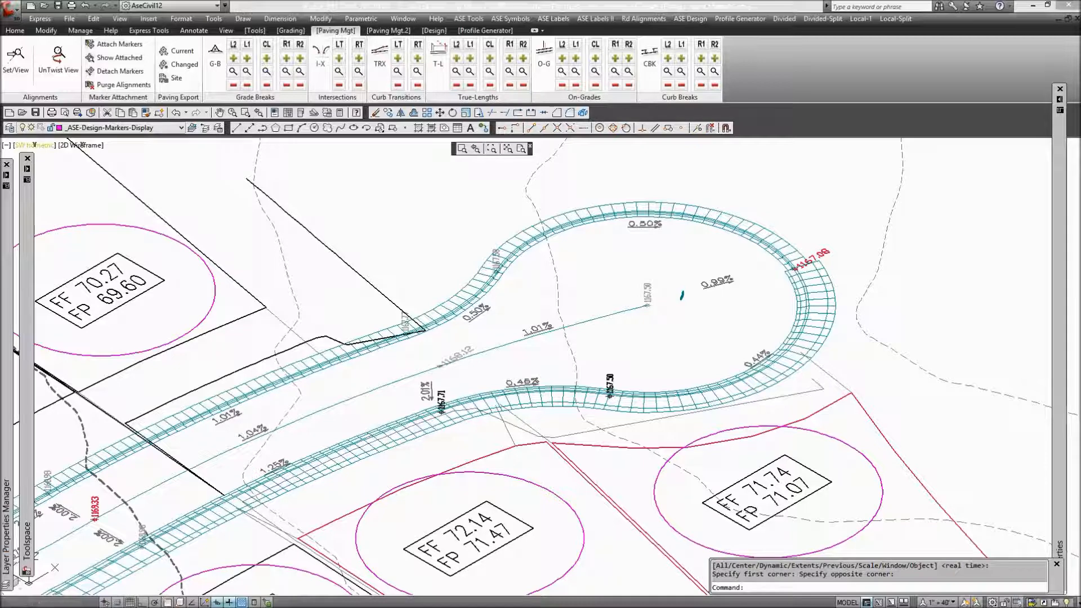
# Step: Restore the saved custom model view _Profile.Kristopher.Plan
pyautogui.click(34, 145)
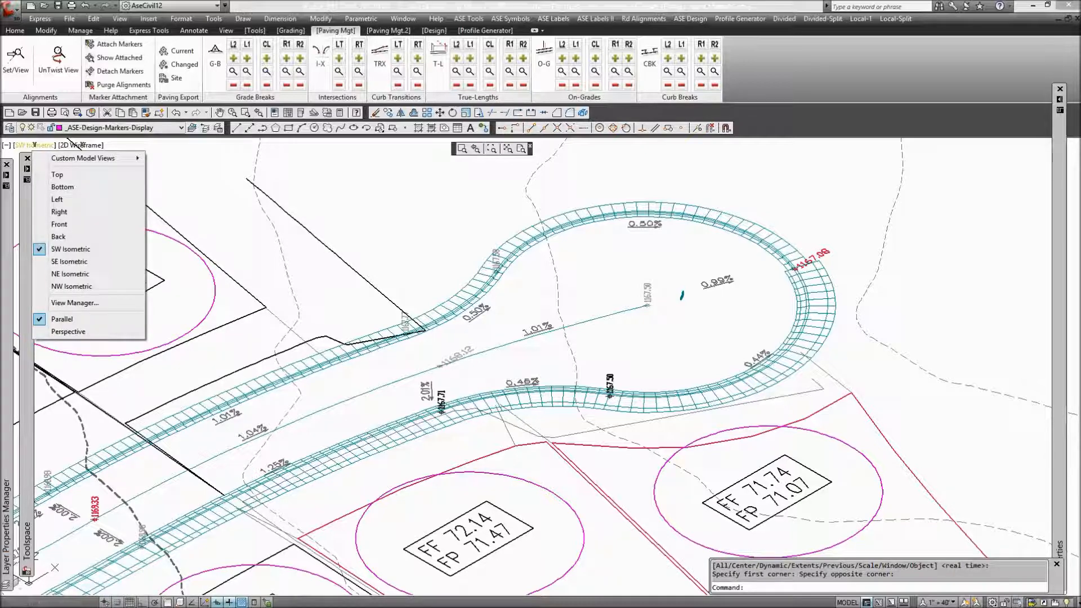
pyautogui.moveTo(84, 159)
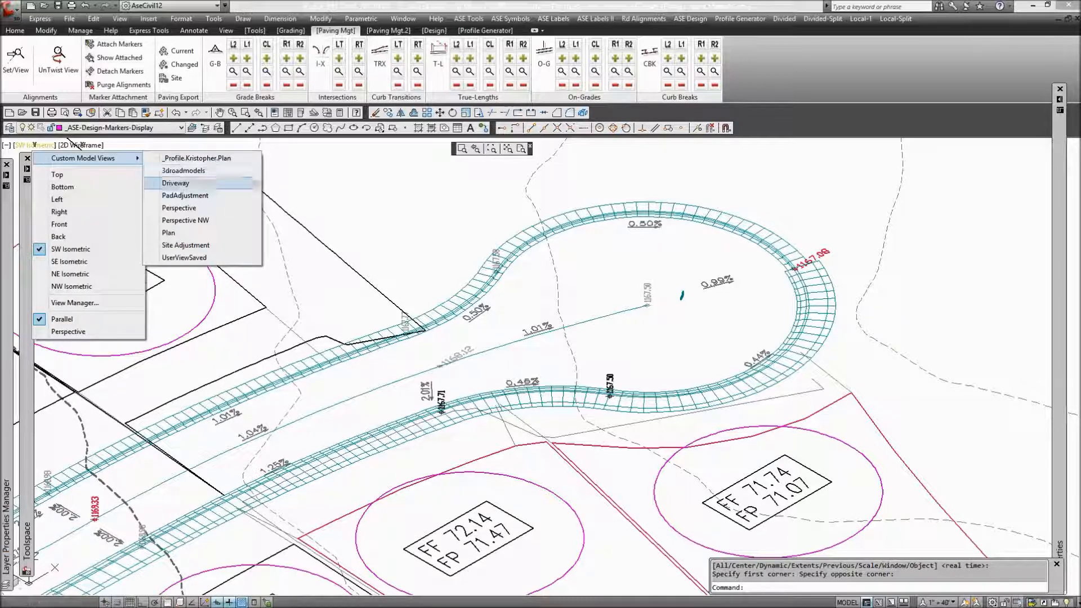
pyautogui.click(197, 158)
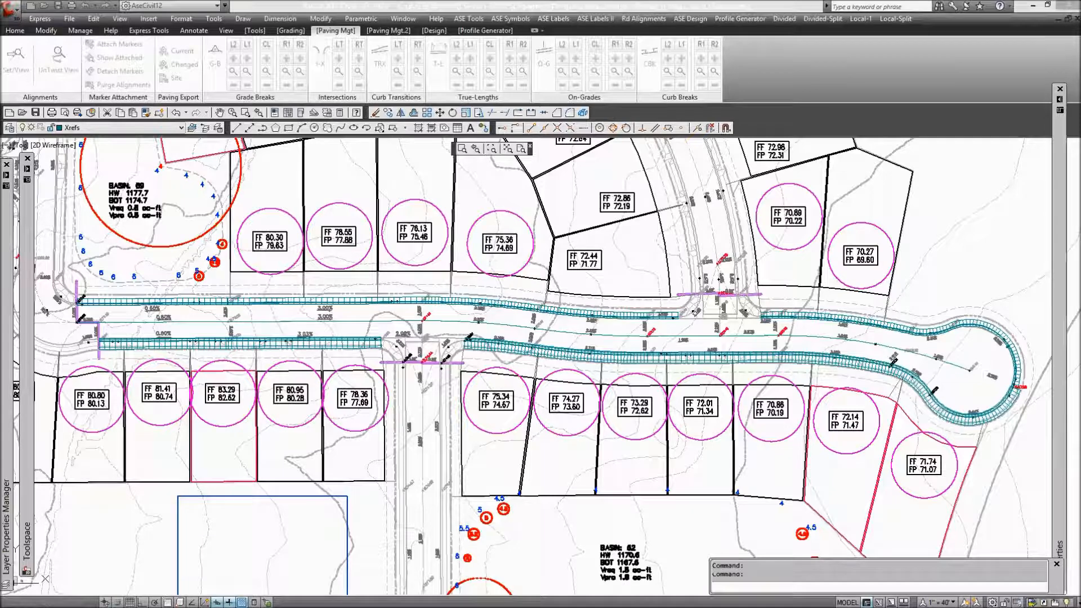
# Step: Create a new drawing from Template.dwt in the Drawings folder
pyautogui.hotkey('ctrl', 'n')
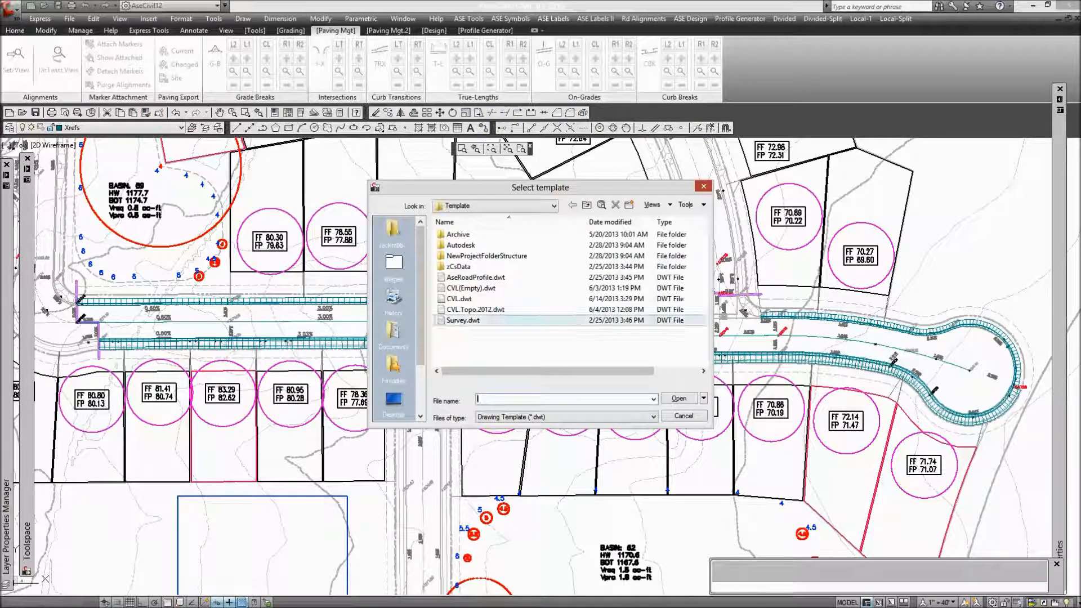
pyautogui.click(683, 416)
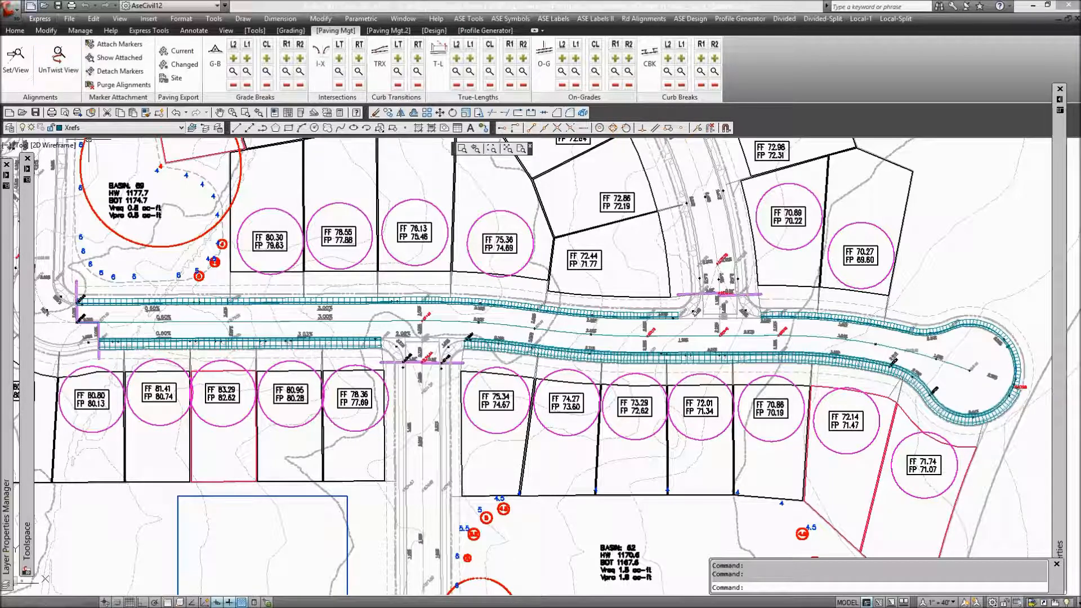
pyautogui.click(31, 6)
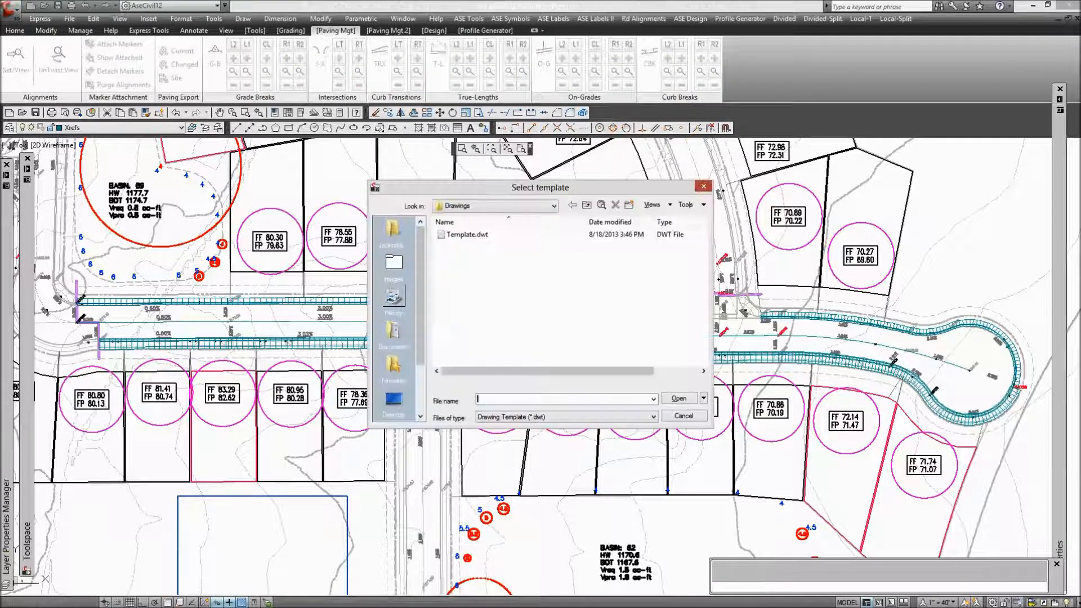
pyautogui.click(467, 234)
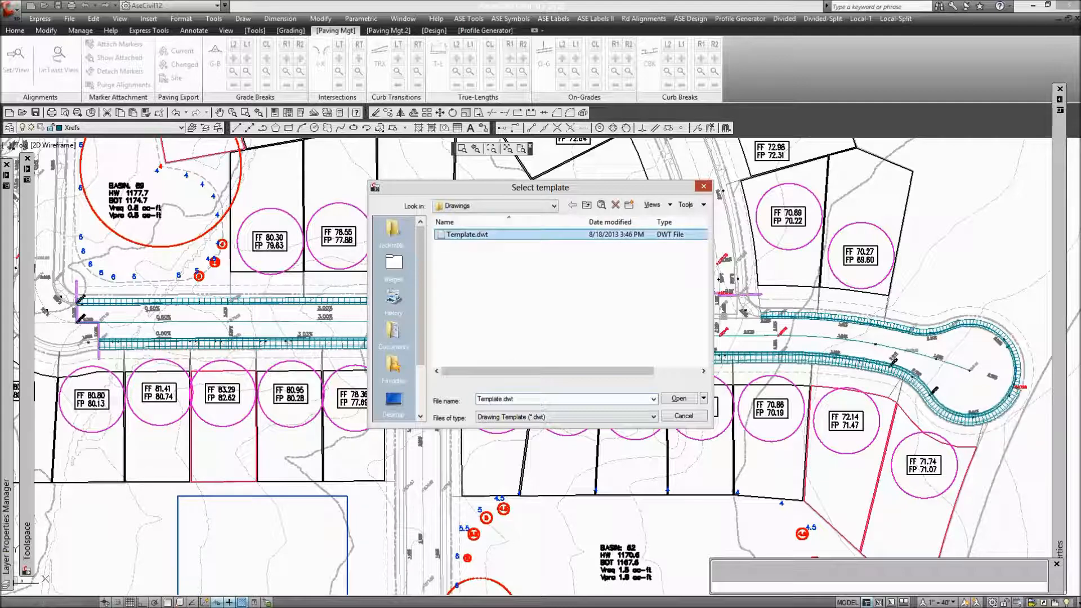
pyautogui.click(678, 398)
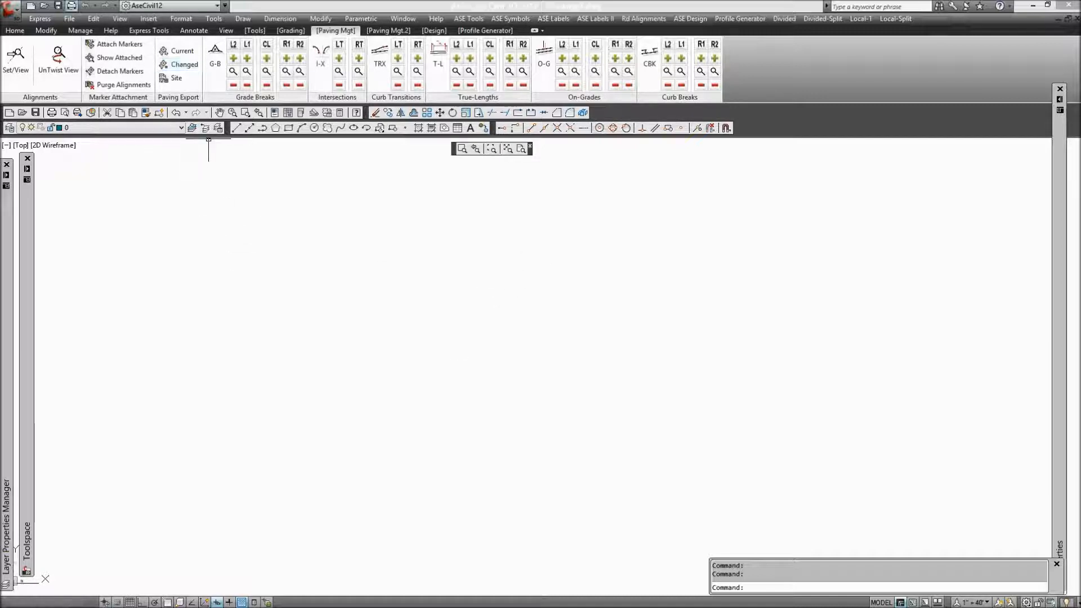
# Step: Save the new drawing as Profile.FG.Kristopher.dwg in the project's Drawings folder
pyautogui.click(58, 5)
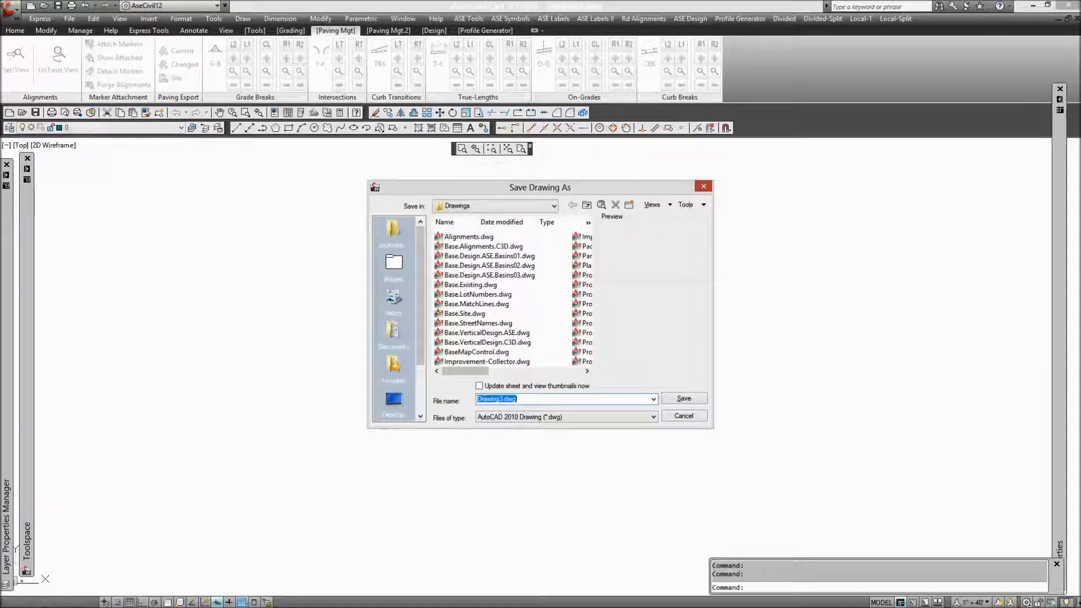
pyautogui.click(505, 398)
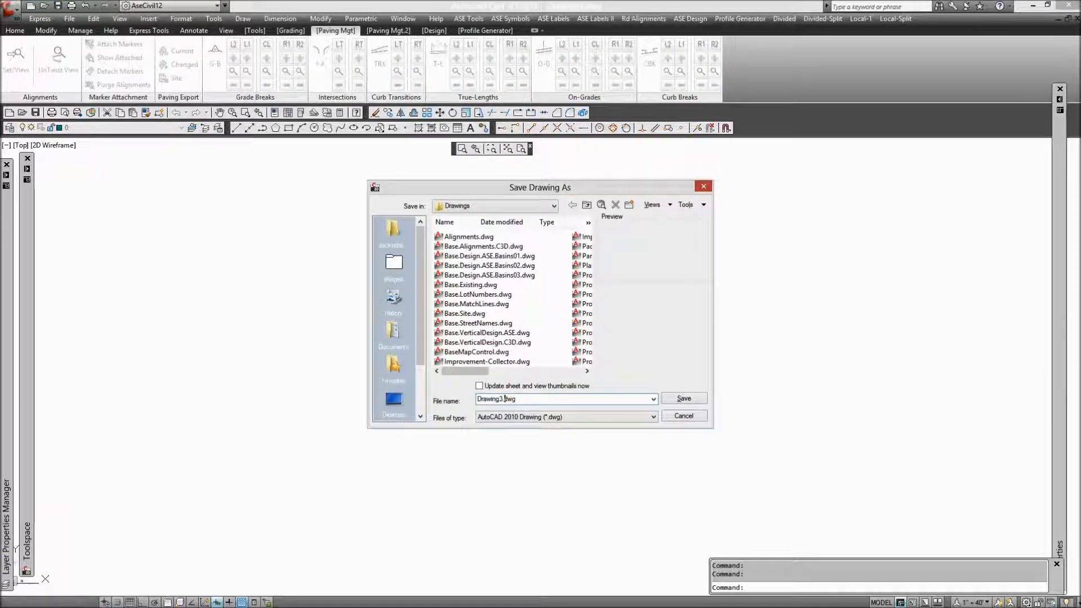
pyautogui.write('Profile')
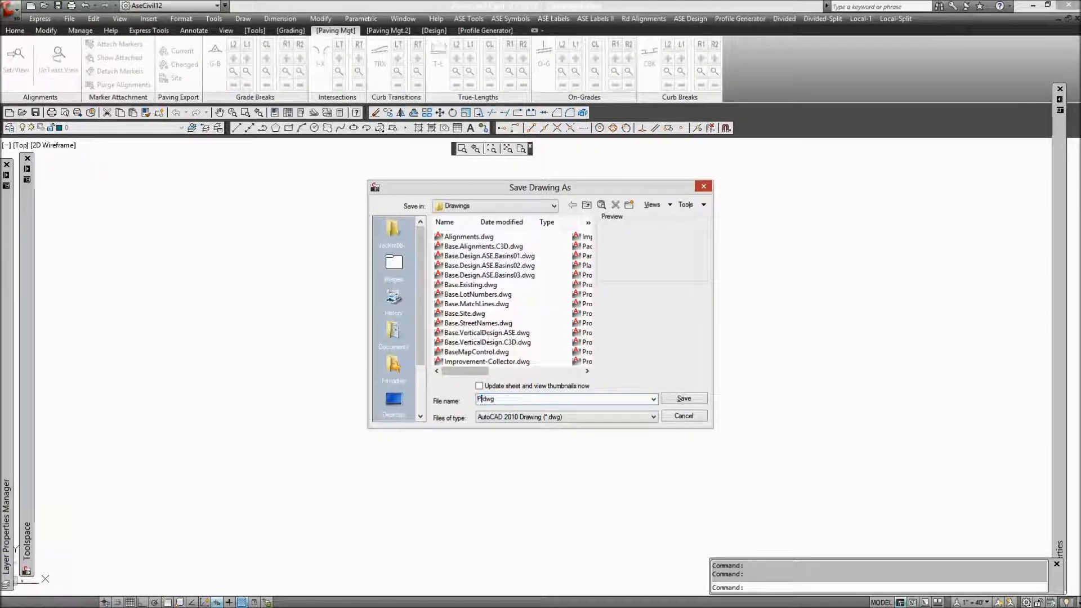
pyautogui.write('.FG.Kristop')
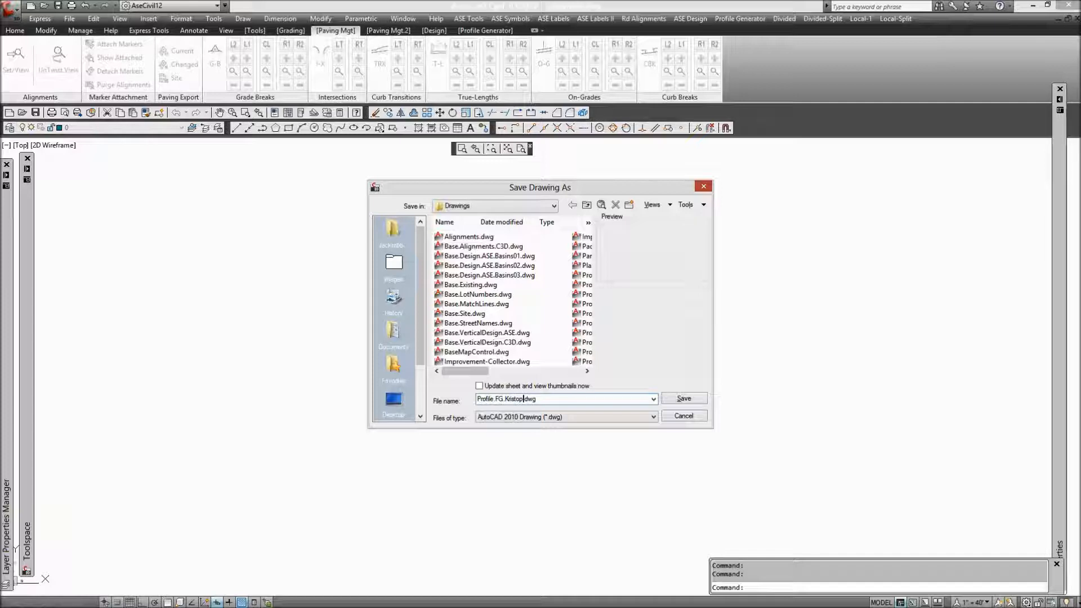
pyautogui.write('her')
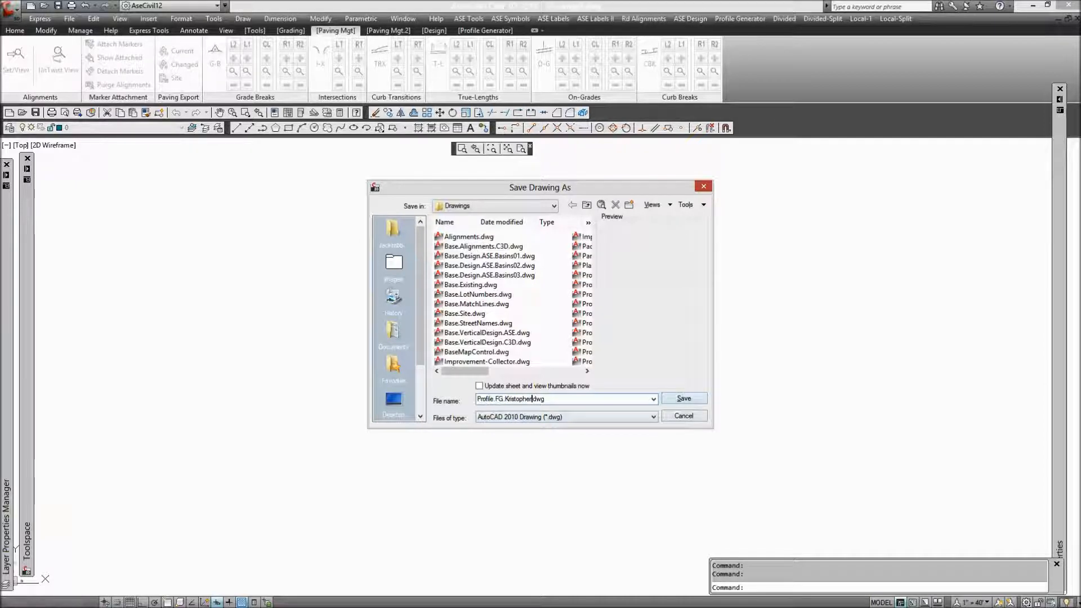
pyautogui.click(552, 207)
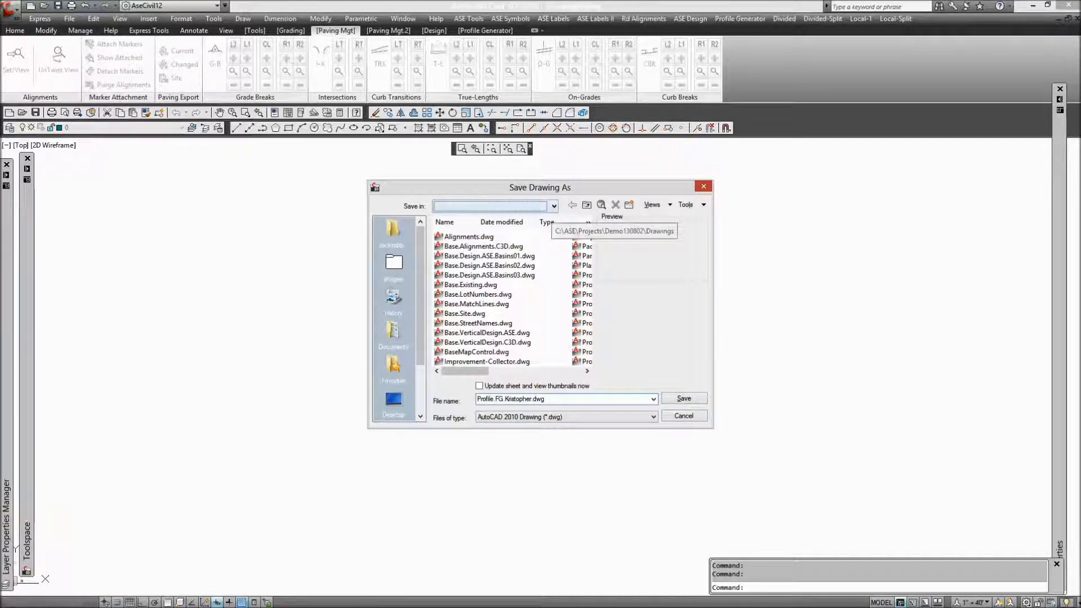
pyautogui.click(552, 207)
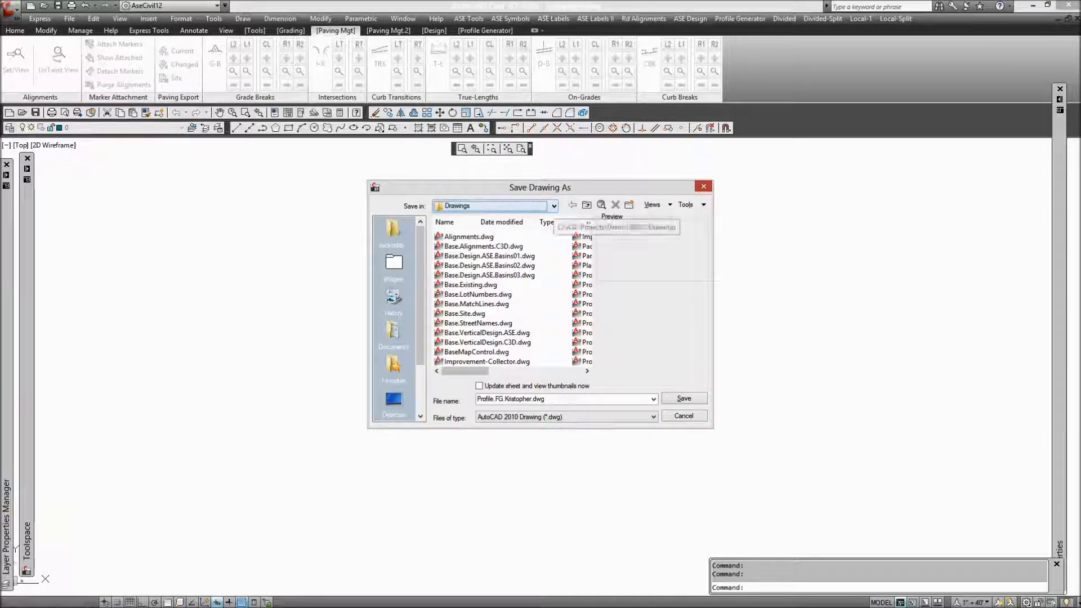
pyautogui.press('Return')
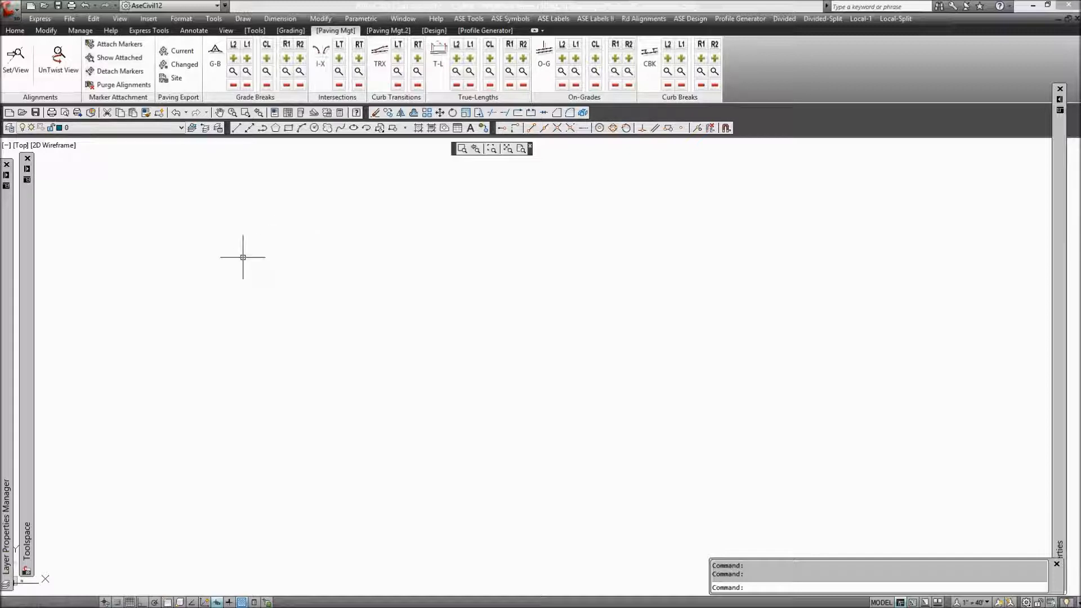
# Step: Create a reference to the Aerial Survey surface from the project's data shortcuts
pyautogui.moveTo(27, 317)
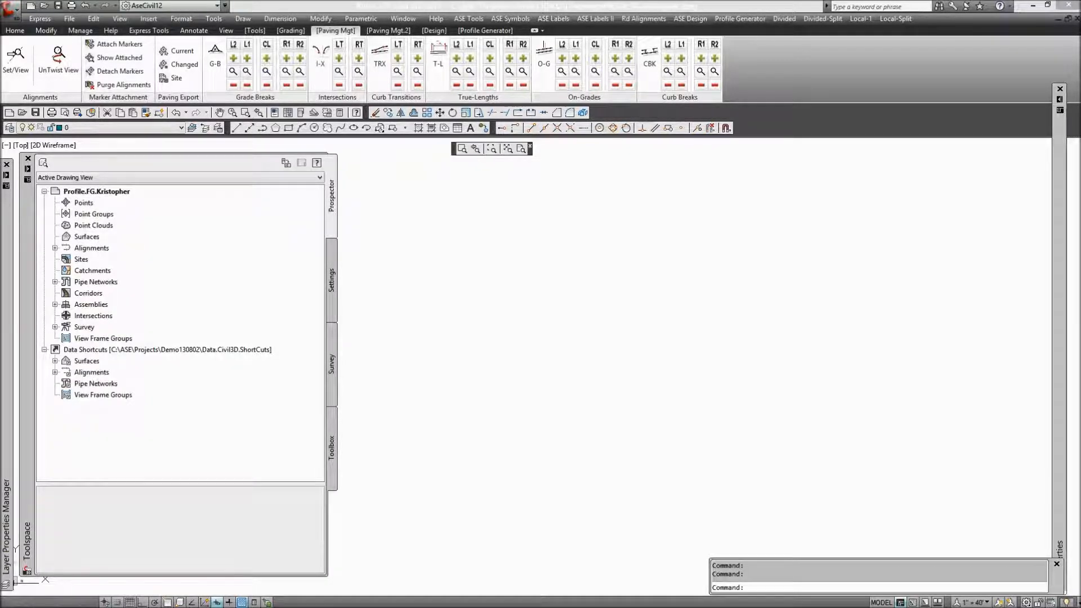
pyautogui.click(55, 361)
pyautogui.click(101, 372)
pyautogui.rightClick(98, 373)
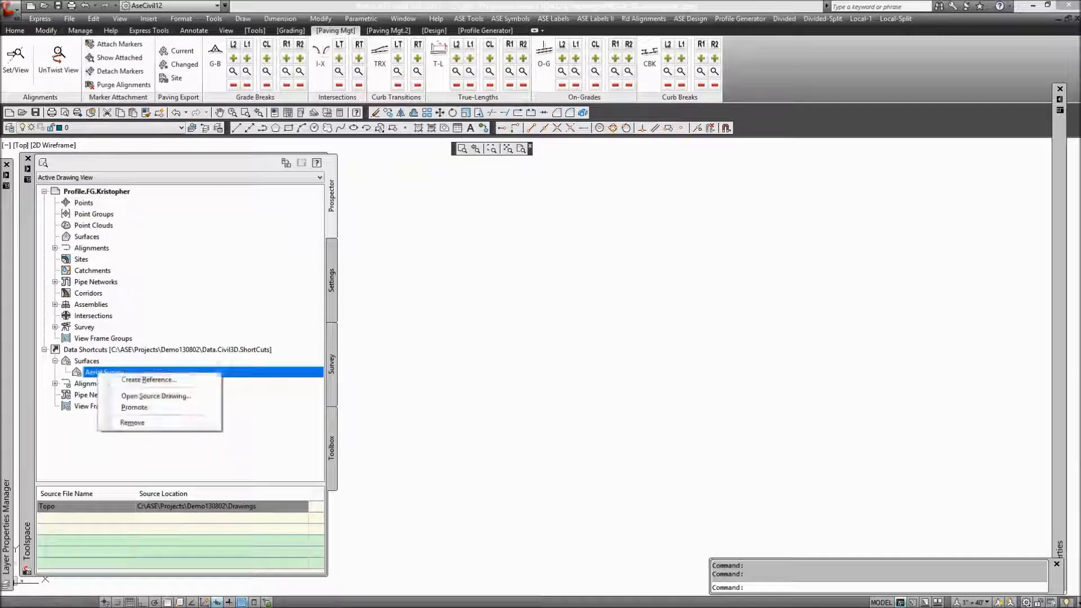
pyautogui.click(149, 379)
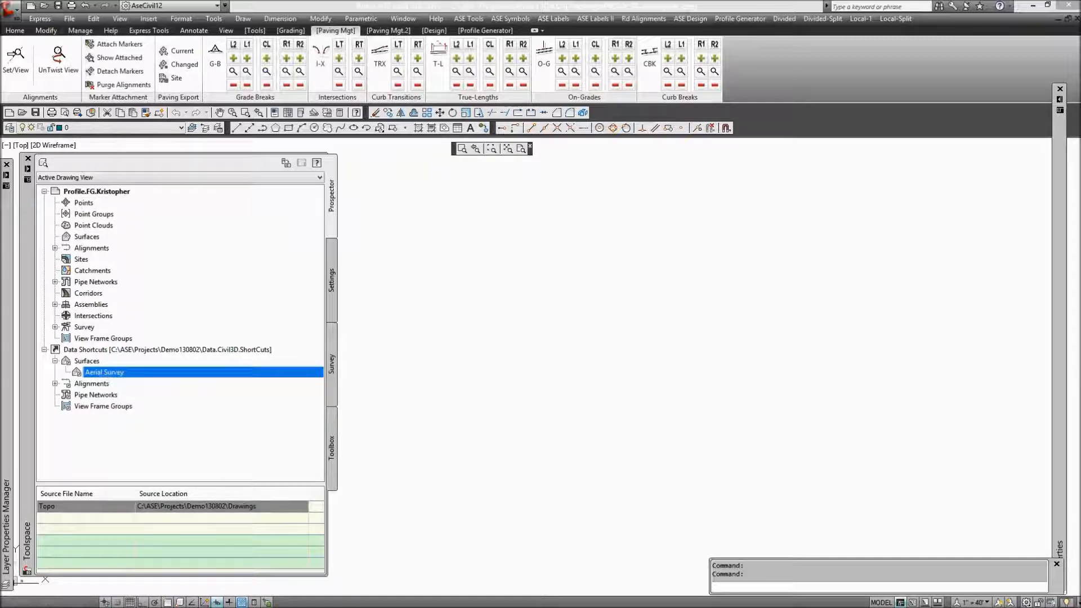
pyautogui.click(538, 429)
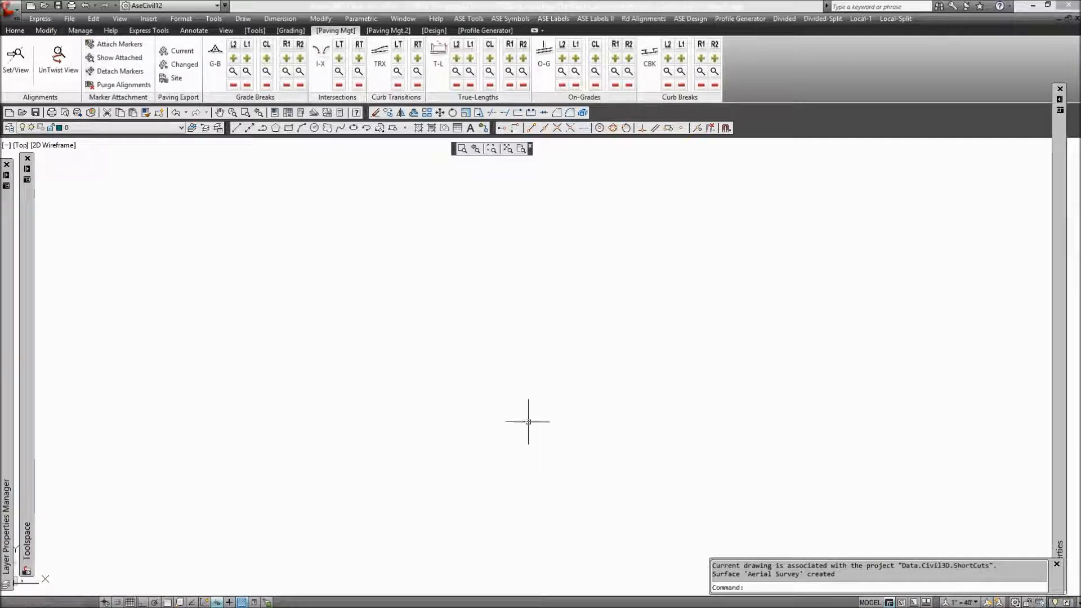
pyautogui.middleClick(201, 271)
pyautogui.middleClick(201, 271)
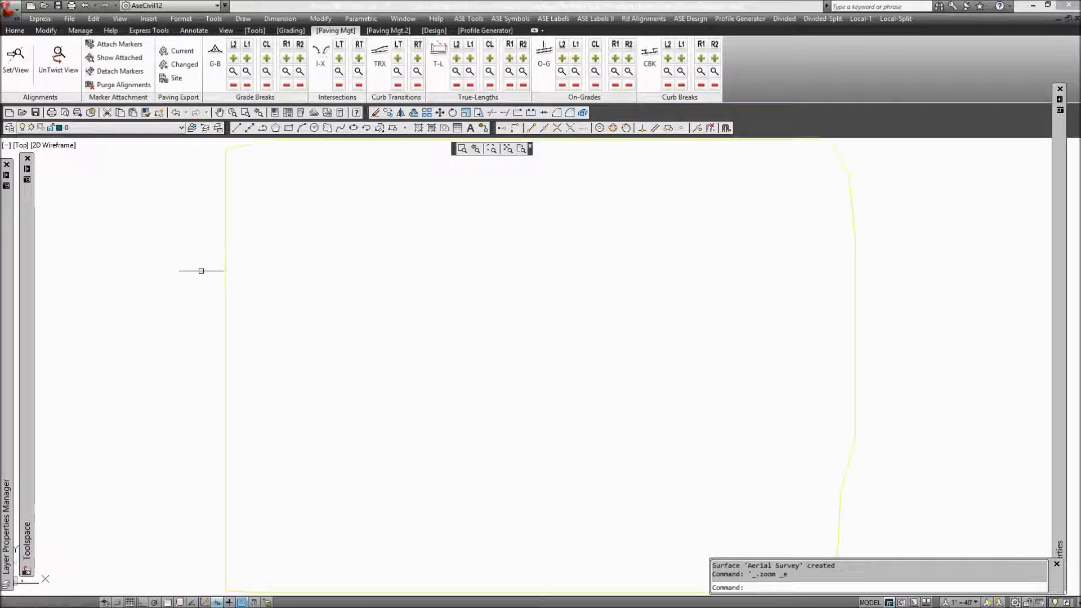
# Step: Edit the Aerial Survey surface's Standard style to hide the border in Plan view and the triangles in Model view
pyautogui.click(225, 256)
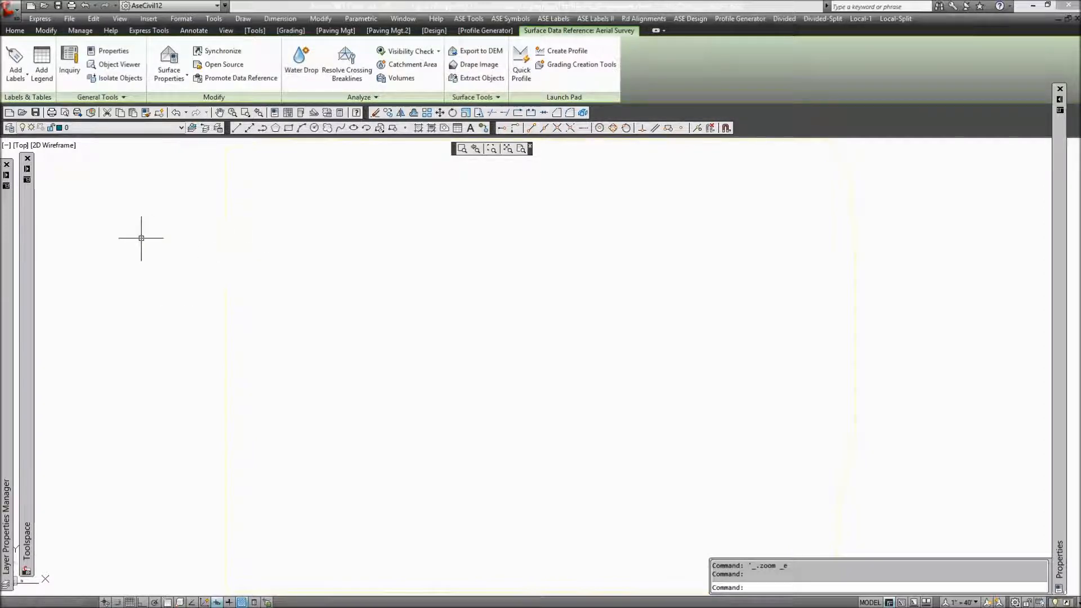
pyautogui.moveTo(27, 237)
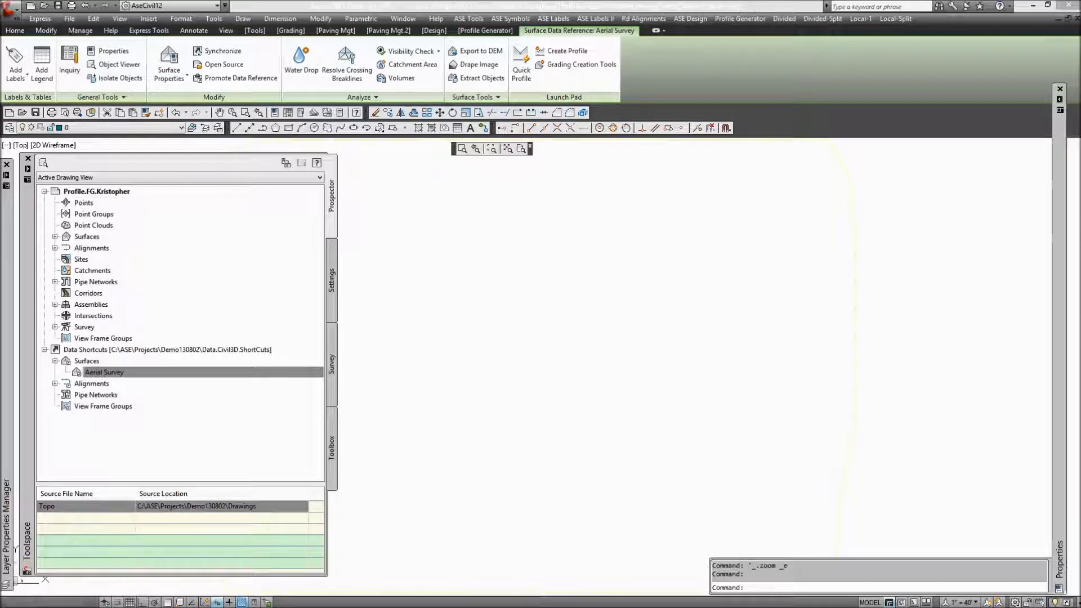
pyautogui.click(87, 505)
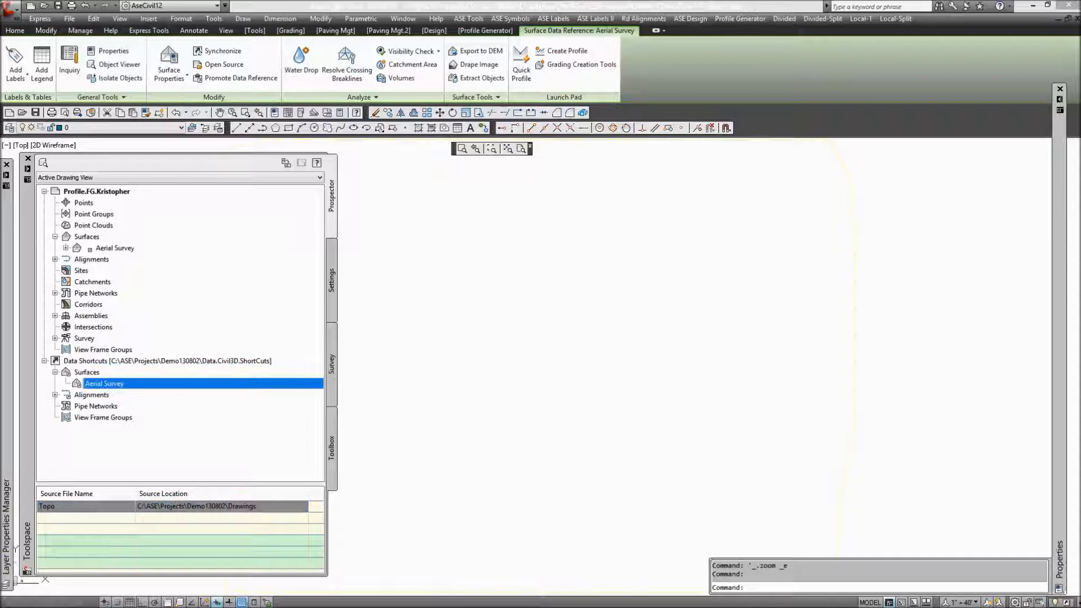
pyautogui.rightClick(106, 248)
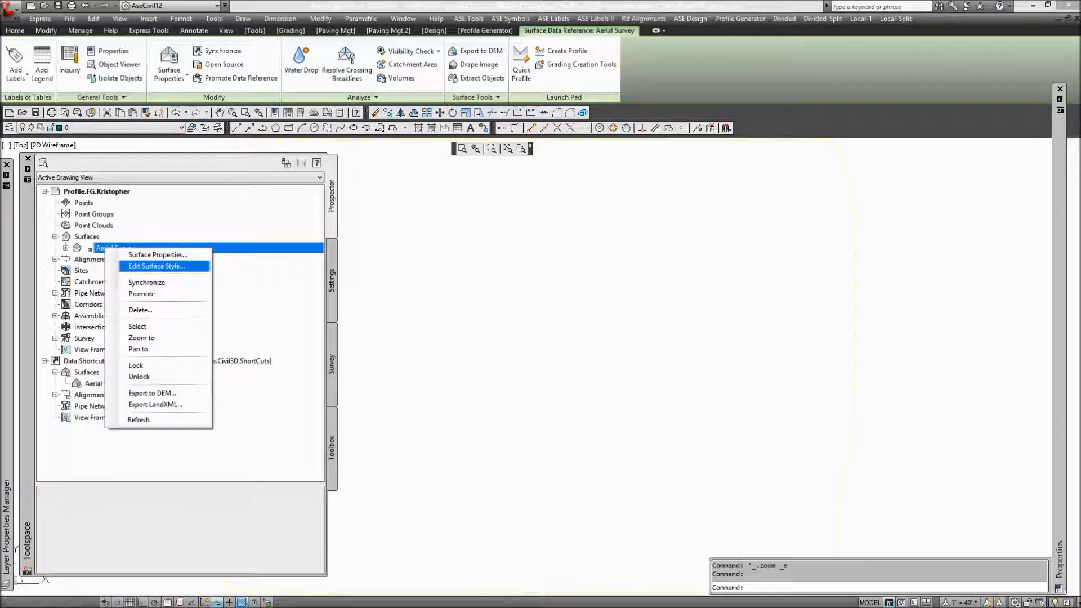
pyautogui.click(156, 266)
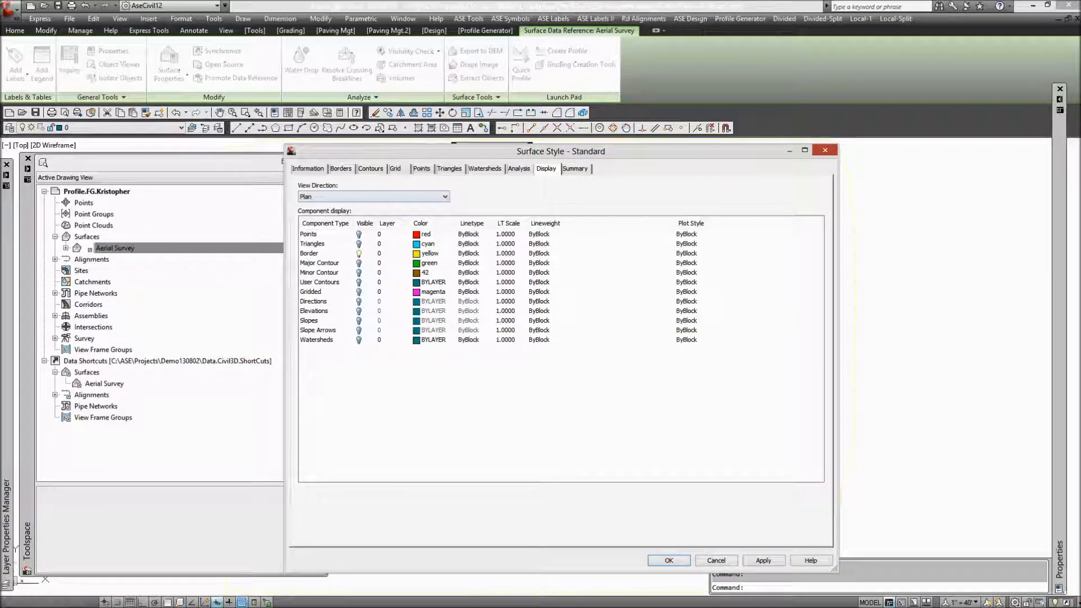
pyautogui.click(359, 253)
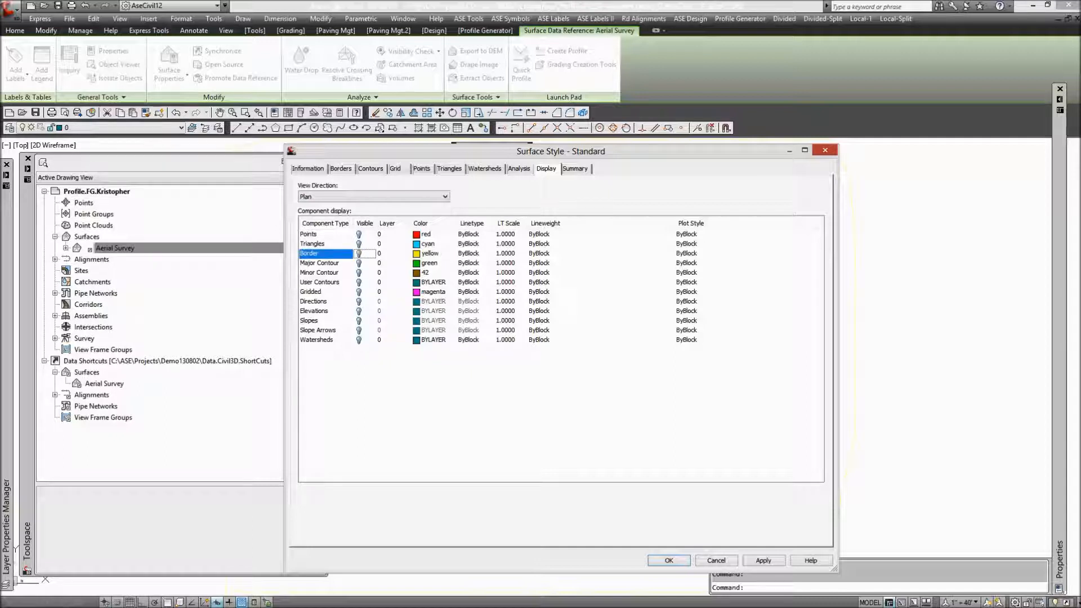
pyautogui.click(373, 196)
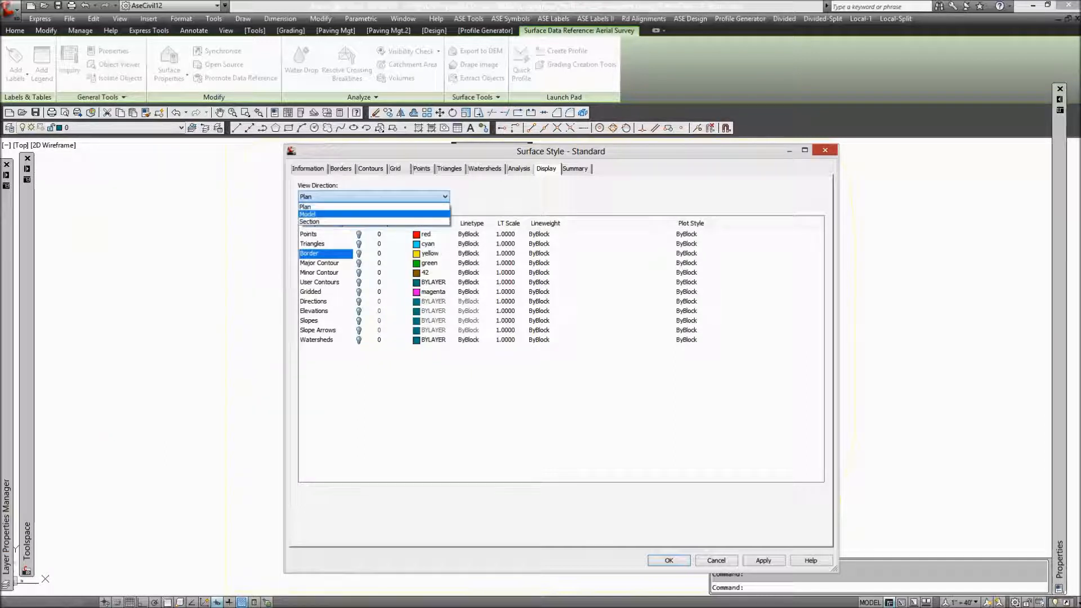
pyautogui.click(373, 213)
pyautogui.click(359, 243)
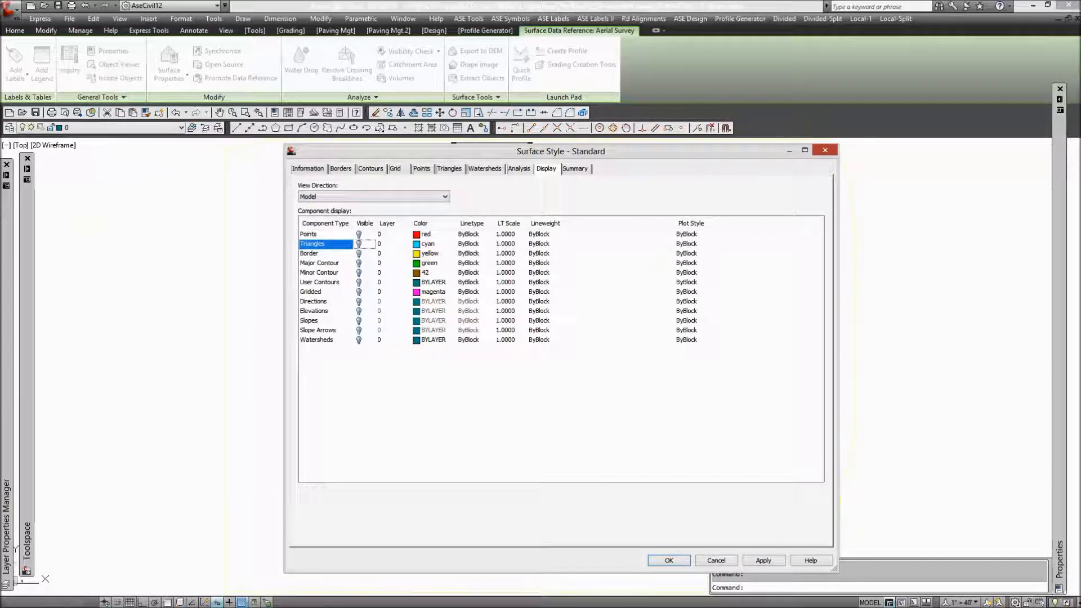
pyautogui.click(668, 560)
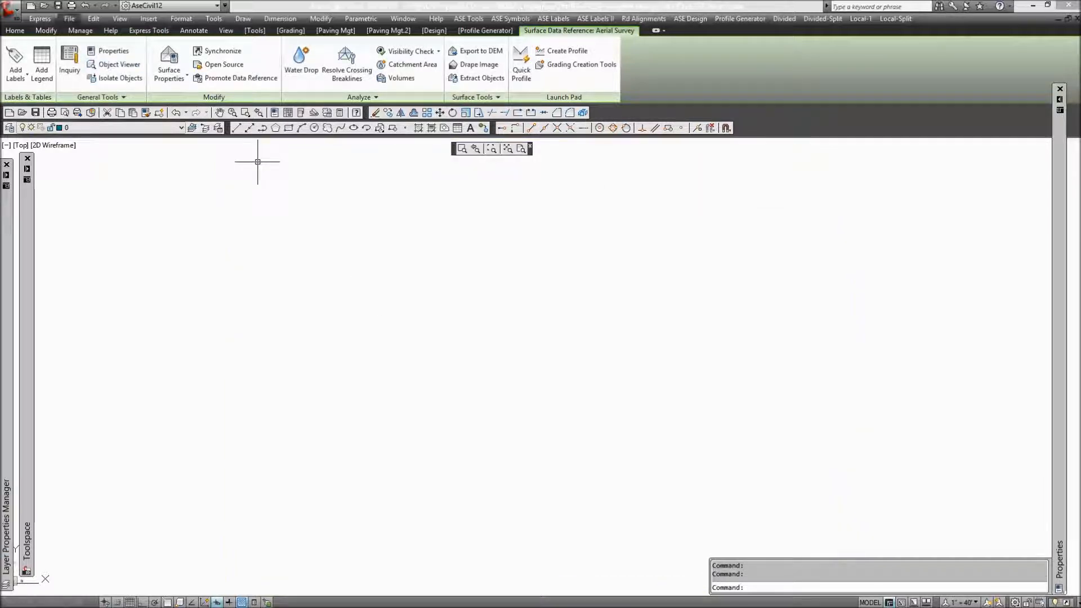
pyautogui.press('Escape')
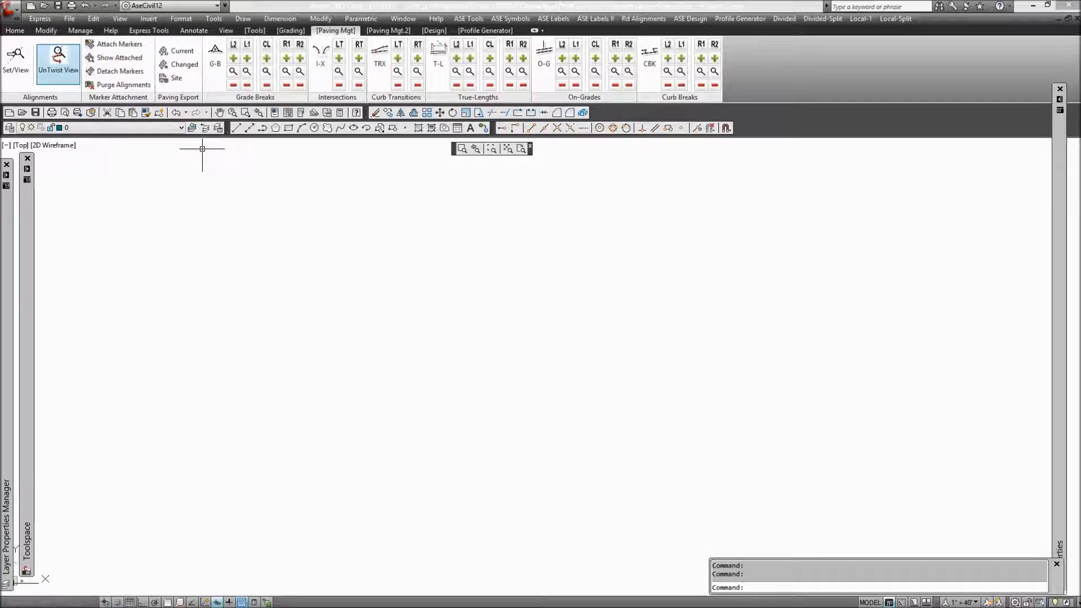
# Step: Set the ASE data path to C:\ASE\Projects\Demo130802\Data.Ase.AlignAse
pyautogui.click(255, 31)
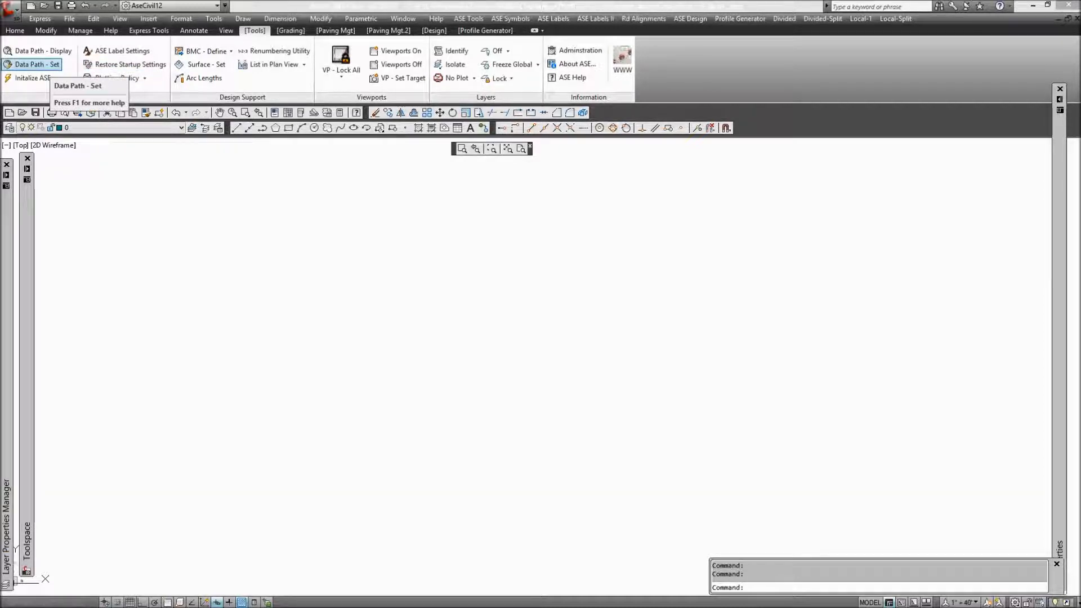
pyautogui.click(36, 64)
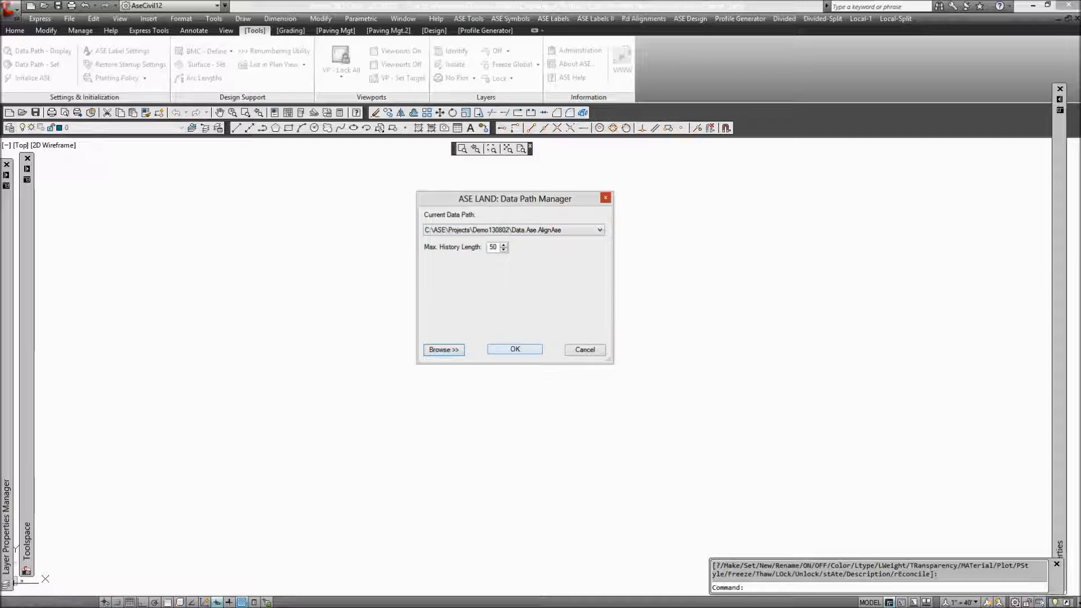
pyautogui.press('Return')
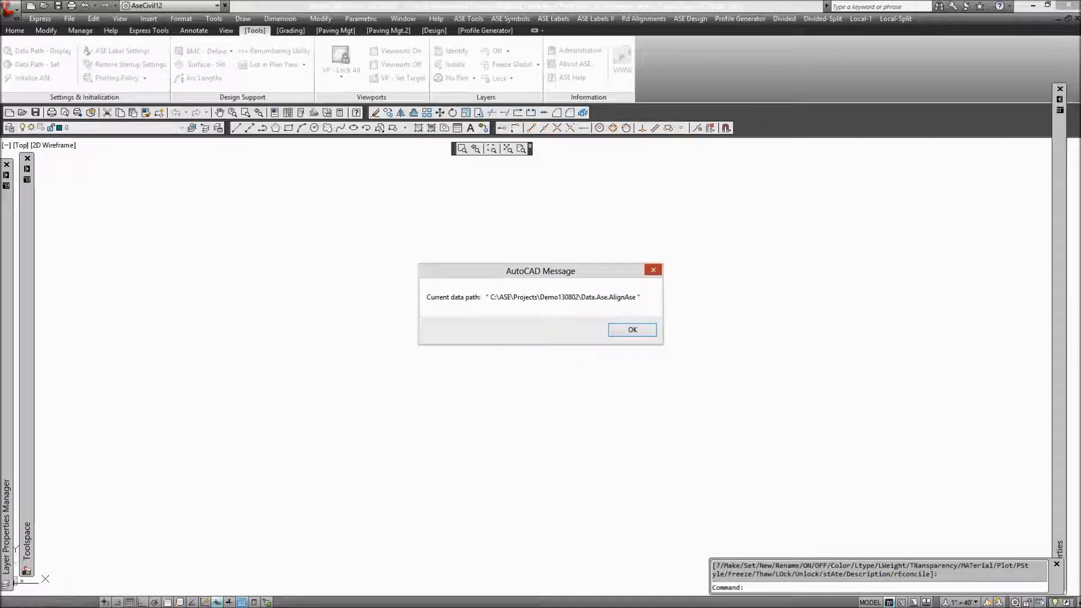
pyautogui.click(631, 330)
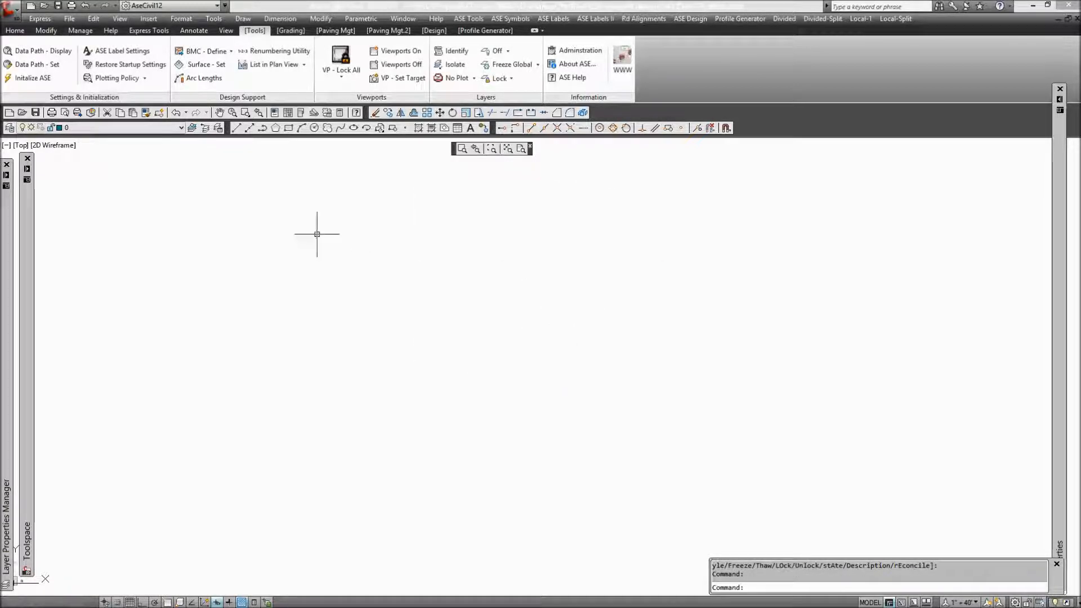
# Step: Generate the paving profiles for the Kristopher alignment and show their full extents
pyautogui.click(485, 31)
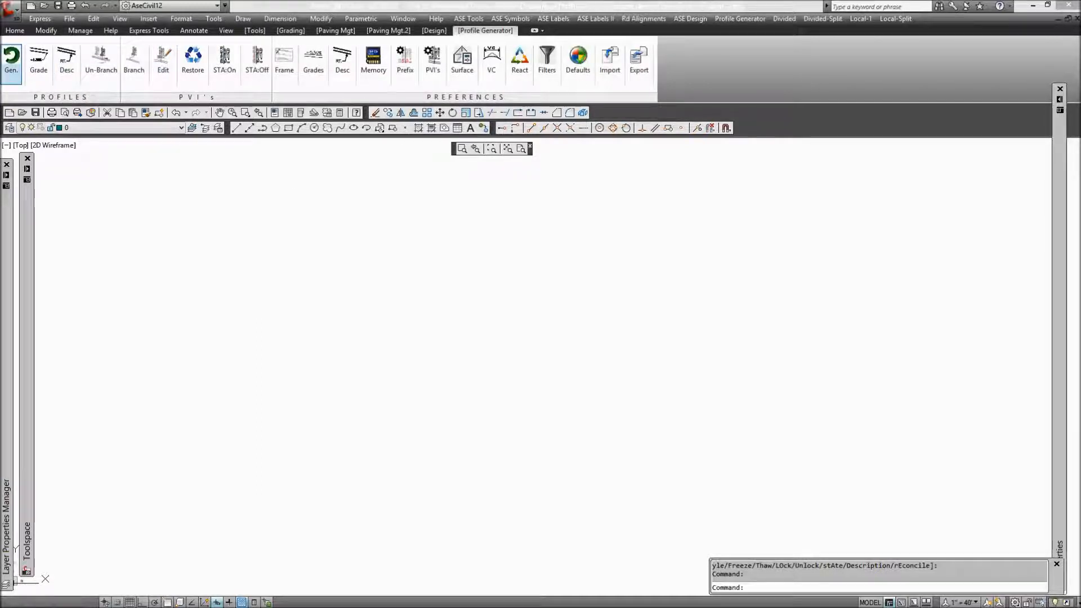
pyautogui.click(11, 60)
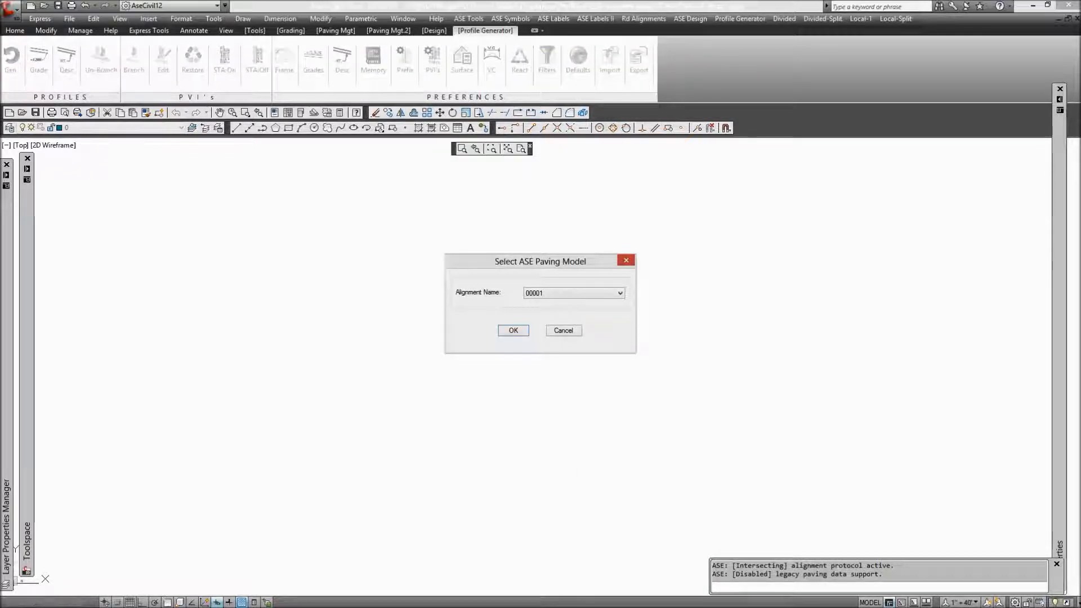
pyautogui.click(619, 293)
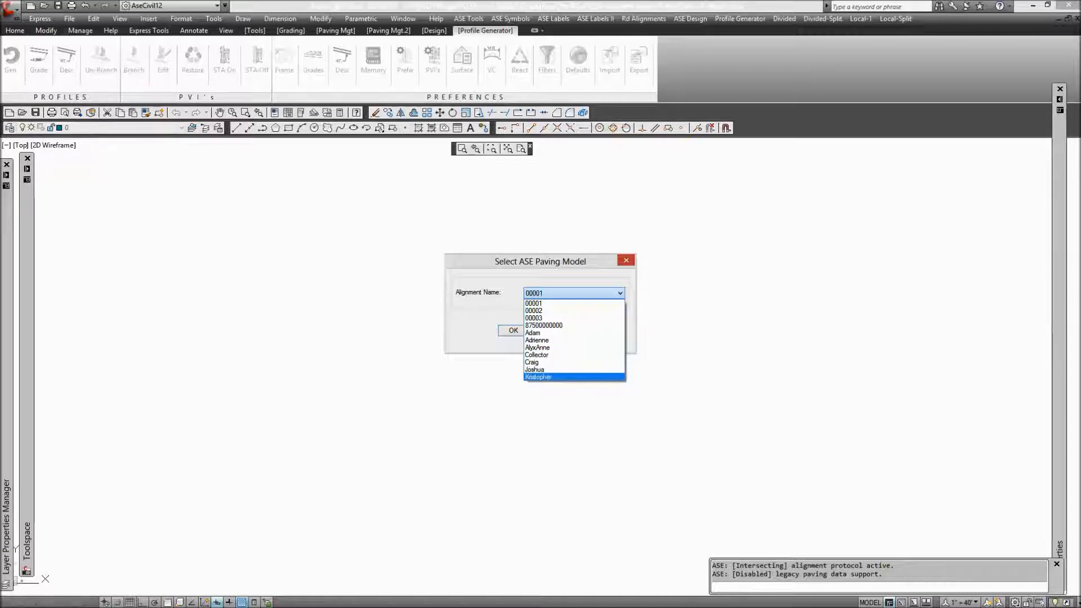
pyautogui.press('Return')
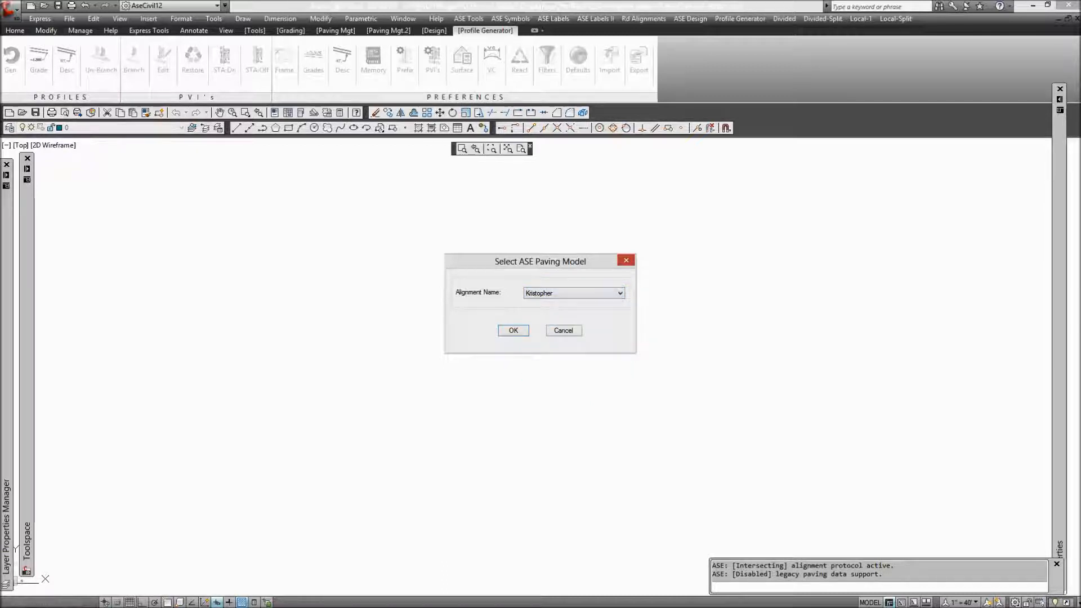
pyautogui.press('Return')
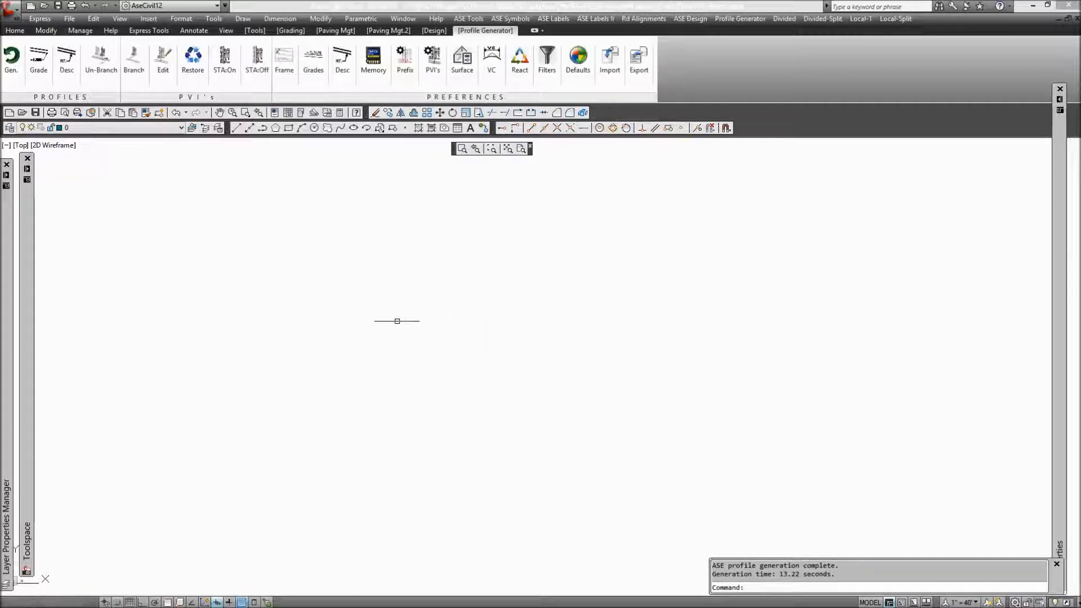
pyautogui.middleClick(396, 319)
pyautogui.middleClick(396, 318)
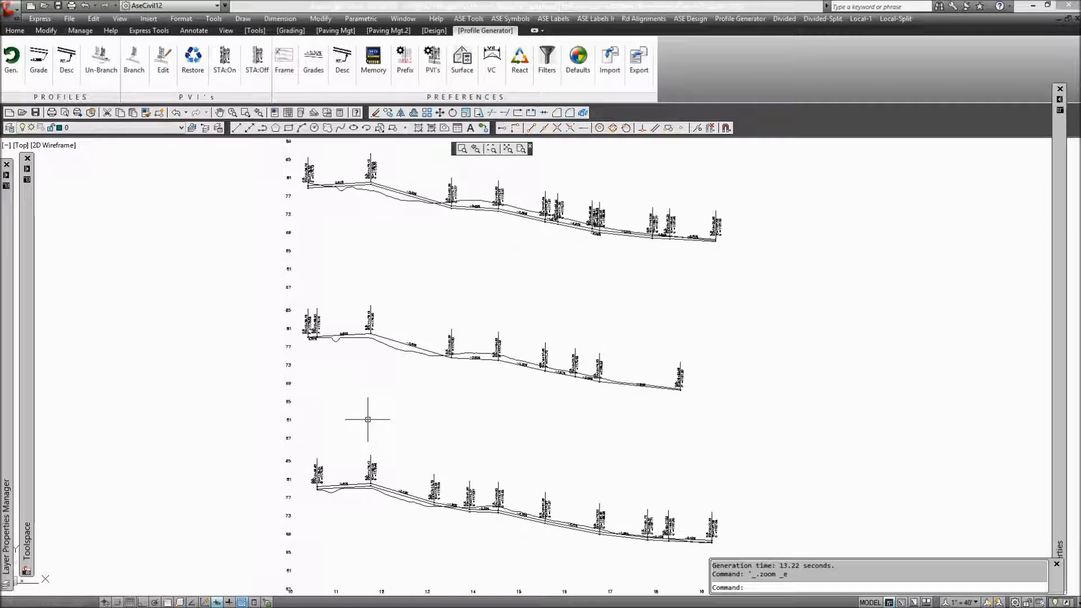
# Step: Toggle the lineweight display and examine the generated profiles' grade breaks, slopes and existing-ground lines along their length
pyautogui.click(462, 148)
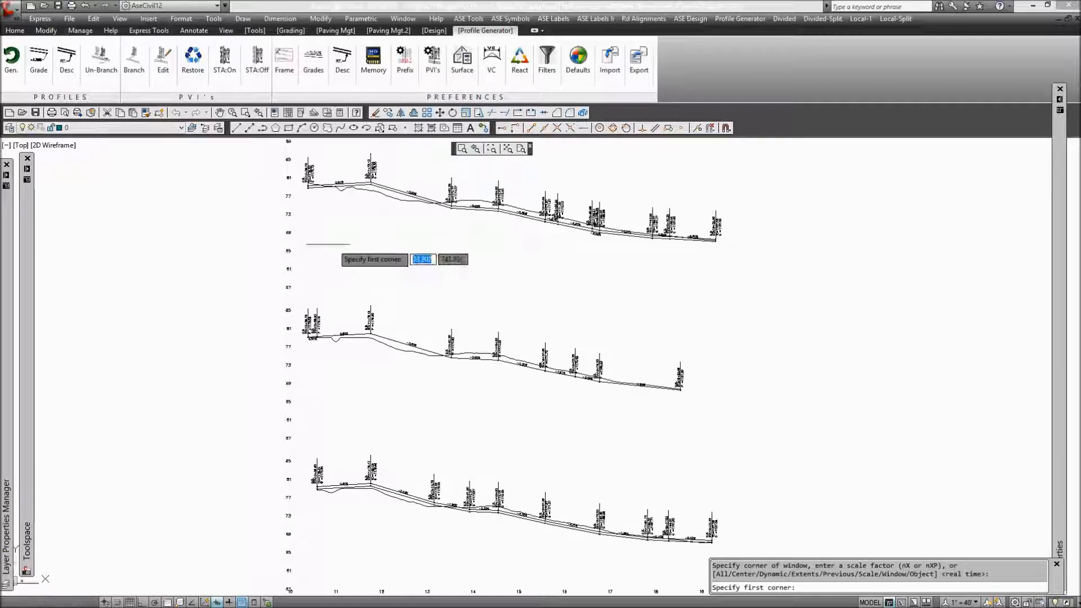
pyautogui.click(288, 250)
pyautogui.click(416, 153)
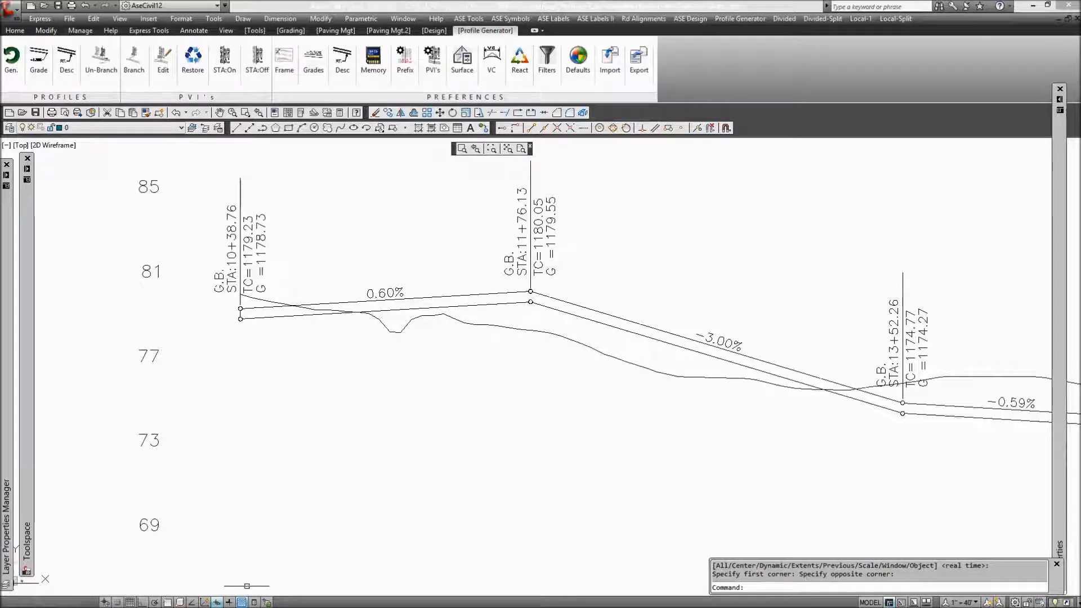
pyautogui.click(229, 602)
pyautogui.moveTo(907, 441); pyautogui.dragTo(352, 407, button='middle')
pyautogui.moveTo(887, 462); pyautogui.dragTo(366, 366, button='middle')
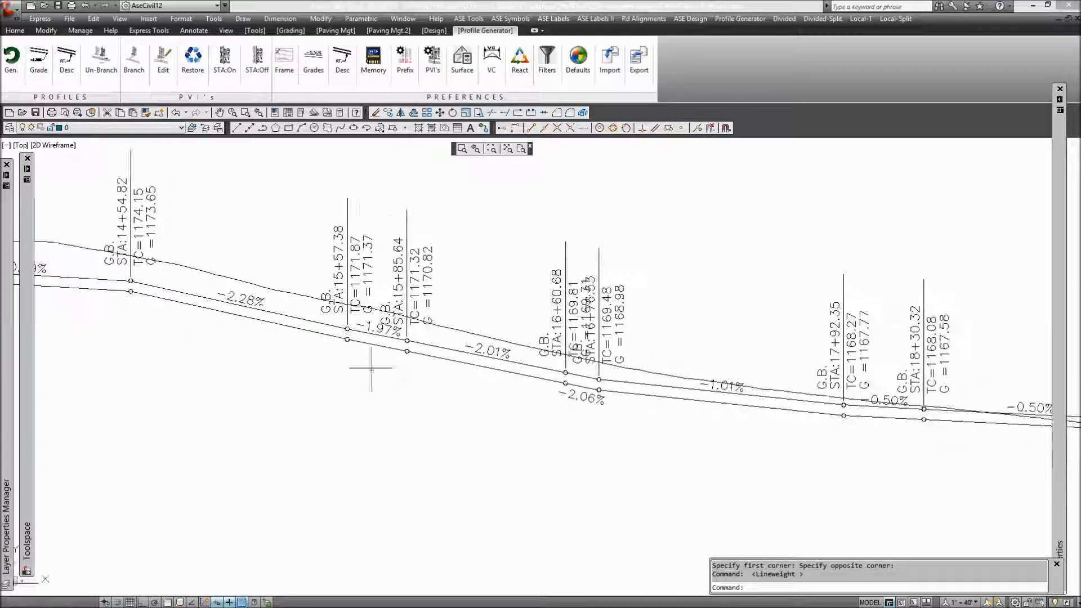
pyautogui.moveTo(828, 434)
pyautogui.mouseDown(button='middle')
pyautogui.moveTo(506, 388)
pyautogui.moveTo(482, 372)
pyautogui.mouseUp(button='middle')
pyautogui.moveTo(386, 373); pyautogui.dragTo(682, 377, button='middle')
pyautogui.scroll(-3, 673, 376)
pyautogui.moveTo(676, 454)
pyautogui.mouseDown(button='middle')
pyautogui.moveTo(610, 347)
pyautogui.moveTo(605, 287)
pyautogui.moveTo(578, 279)
pyautogui.mouseUp(button='middle')
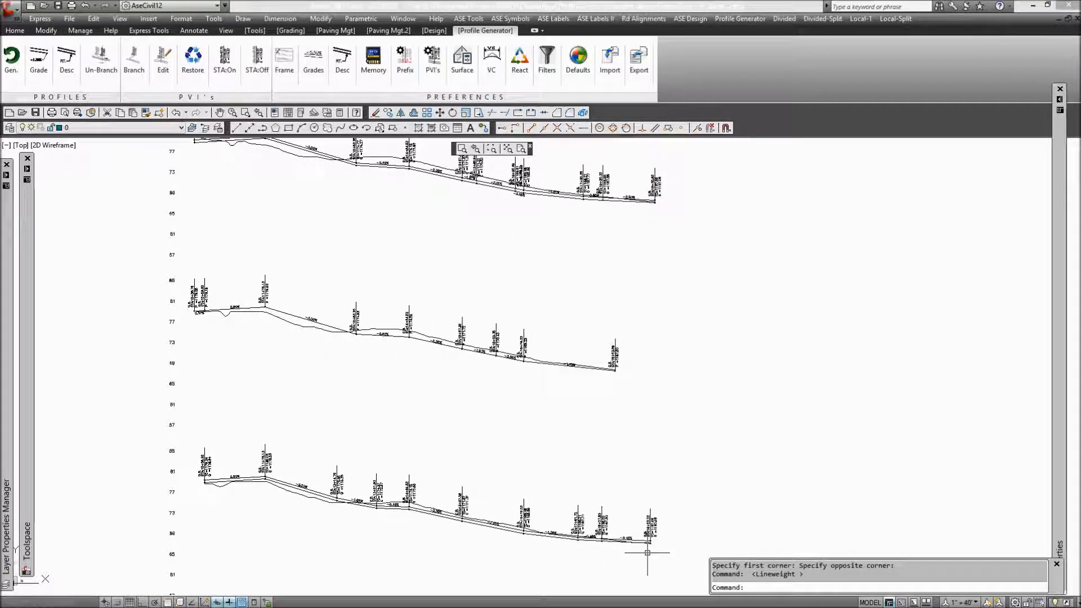
pyautogui.moveTo(495, 396); pyautogui.dragTo(525, 406, button='middle')
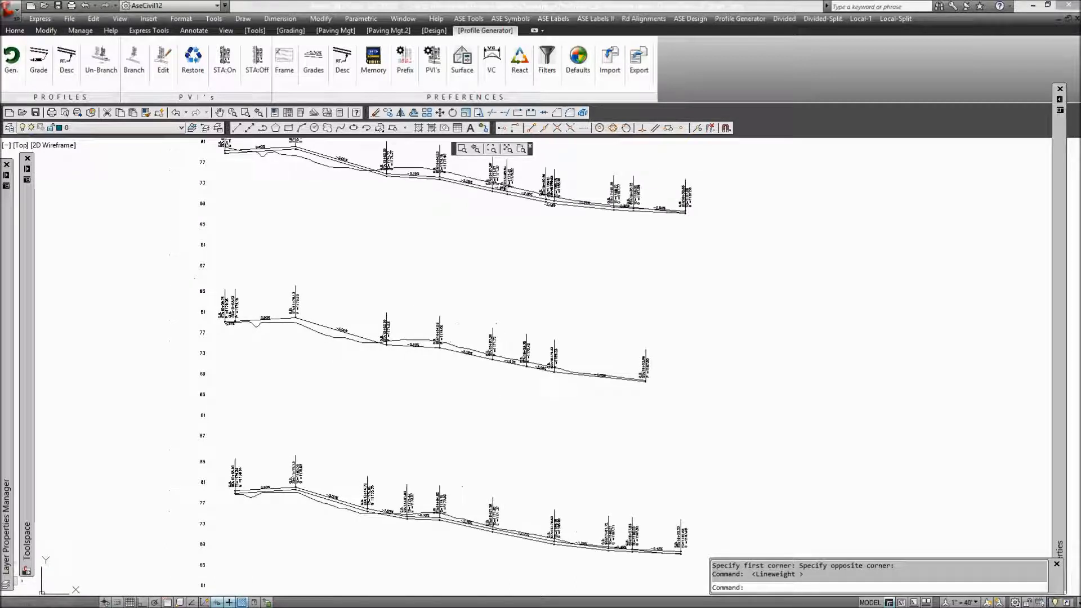
pyautogui.middleClick(525, 406)
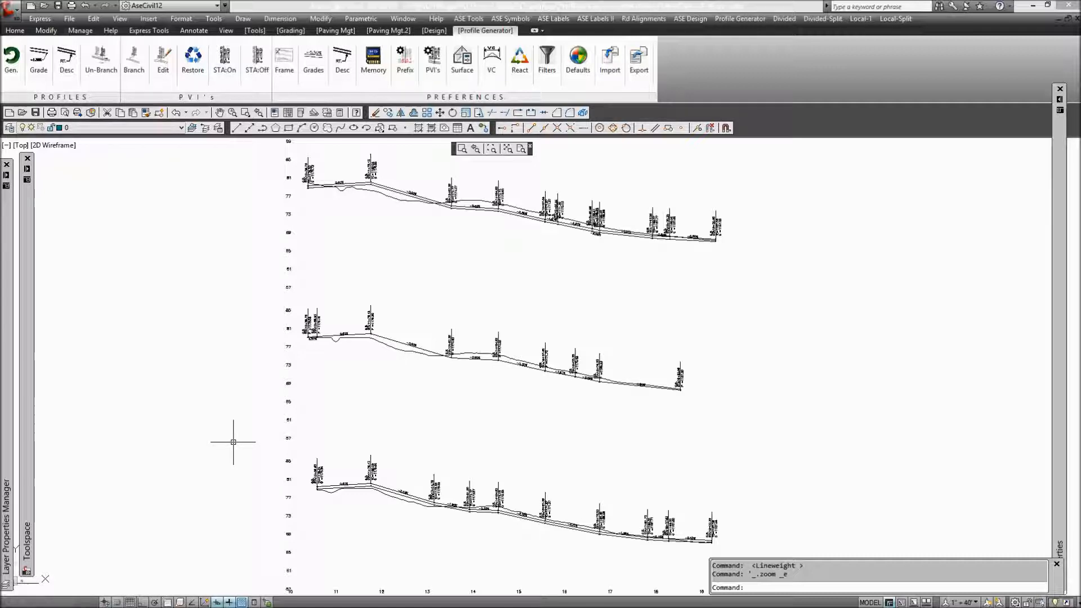
# Step: Select the second grade-break label from the start of the lowest profile
pyautogui.click(372, 455)
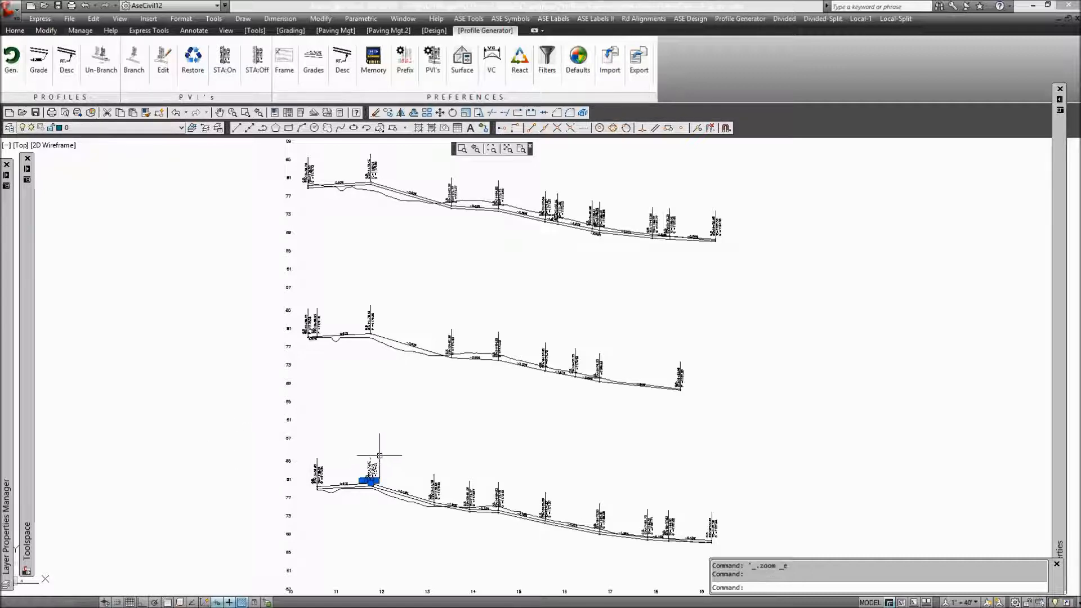